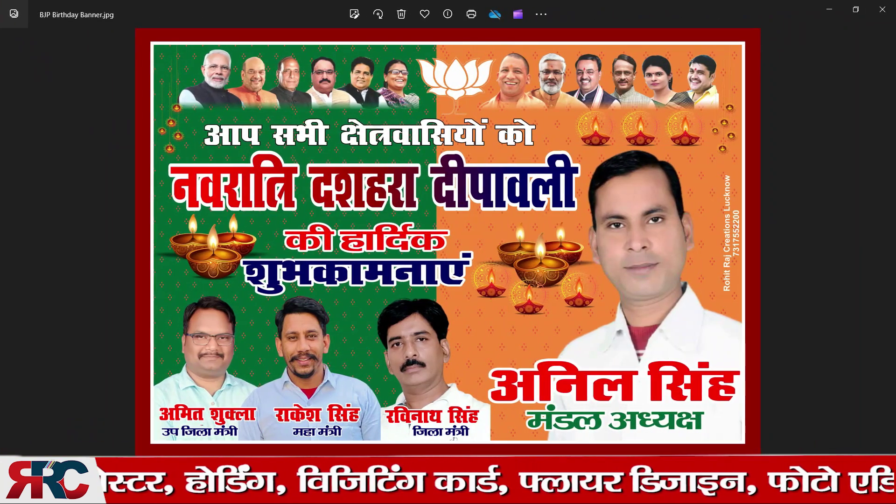
Close the banner preview in Photos and switch to BJP Birthday Banner.cdr in CorelDRAW
{"action": "left_click", "coordinate": [882, 9]}
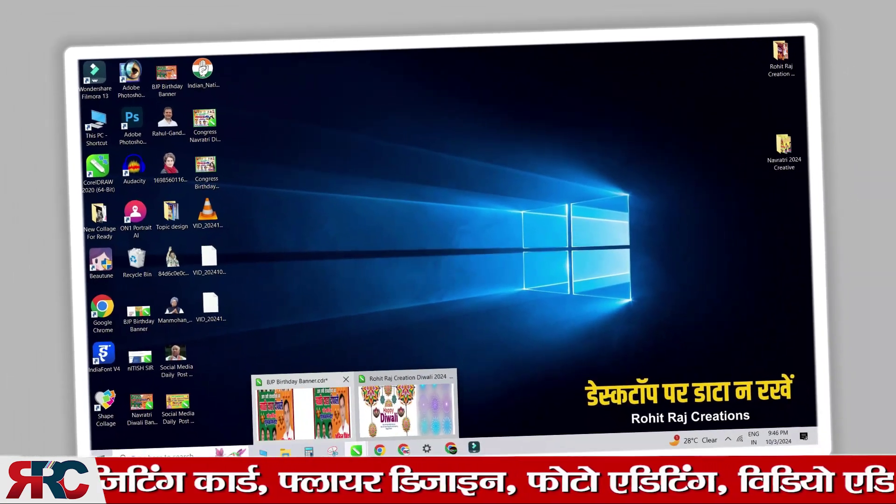
{"action": "left_click", "coordinate": [280, 415]}
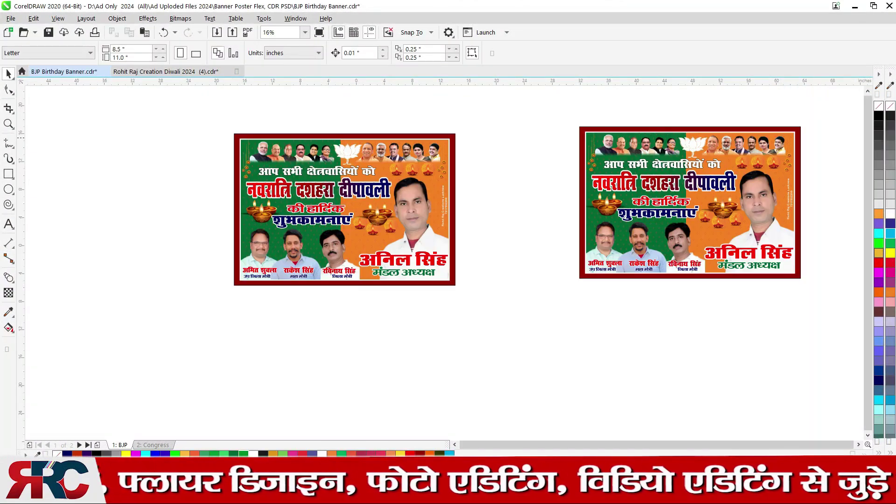
Delete the dark-red border and move the leader photo strip into the banner's top-right
{"action": "left_click", "coordinate": [346, 140]}
{"action": "scroll", "coordinate": [345, 138], "scroll_direction": "up", "scroll_amount": 2}
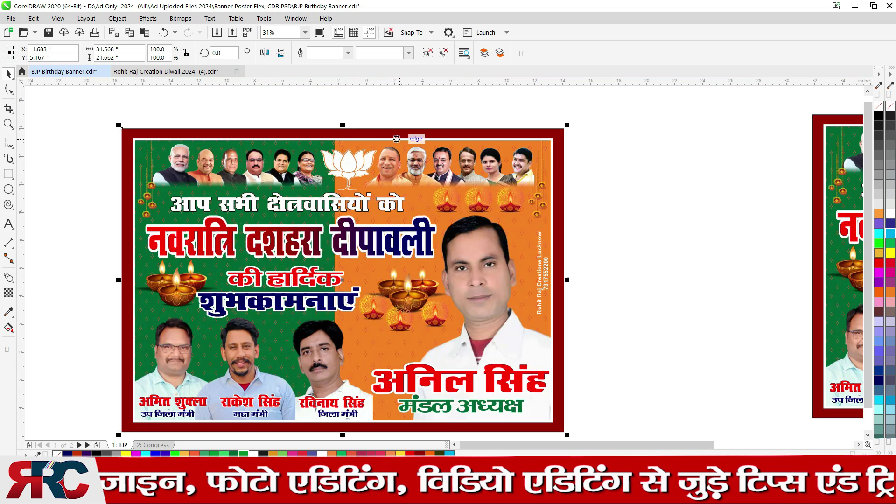
{"action": "key", "text": "Escape"}
{"action": "left_click_drag", "start_coordinate": [428, 129], "coordinate": [556, 125]}
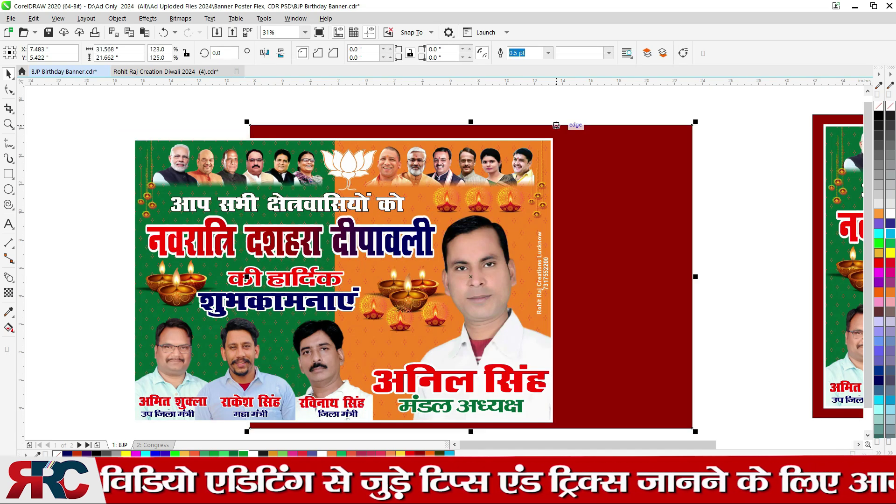
{"action": "key", "text": "Delete"}
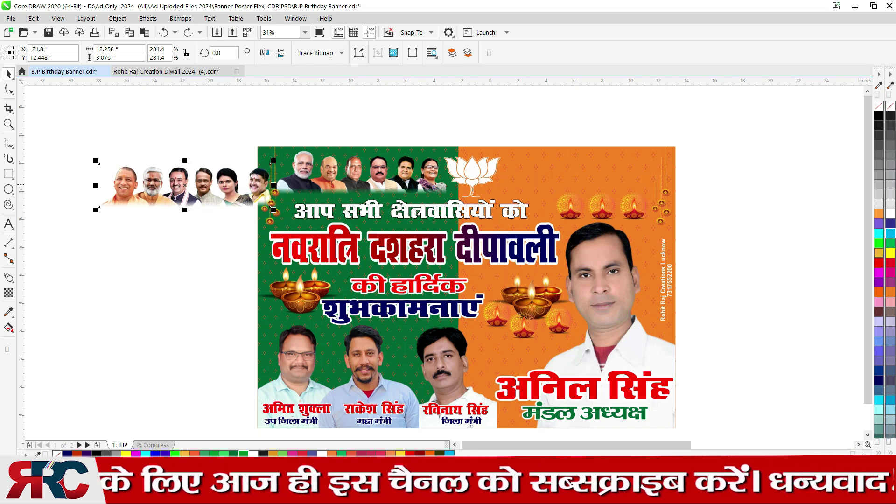
{"action": "left_click_drag", "start_coordinate": [149, 206], "coordinate": [572, 172]}
{"action": "key", "text": "Escape"}
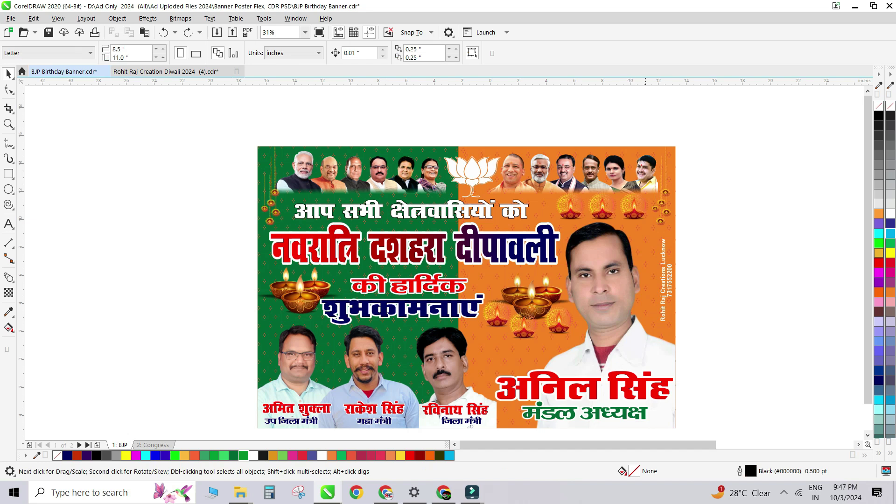
{"action": "scroll", "coordinate": [677, 170], "scroll_direction": "up", "scroll_amount": 2}
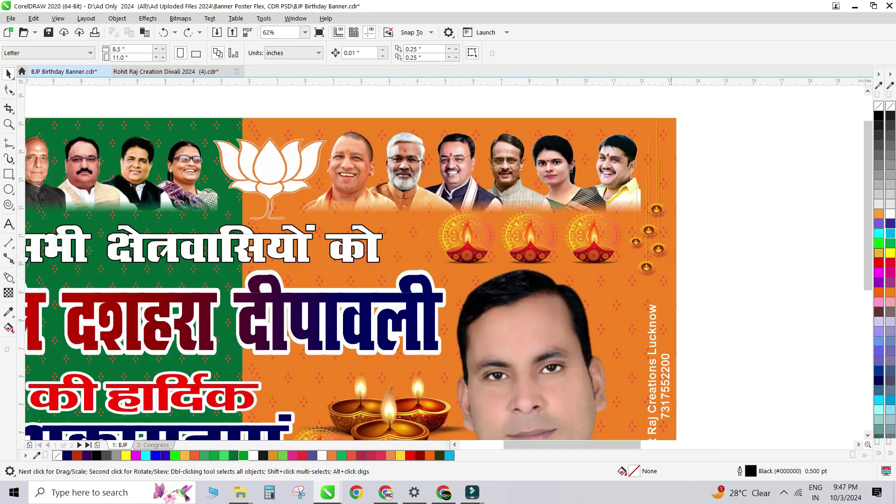
{"action": "scroll", "coordinate": [391, 206], "scroll_direction": "down", "scroll_amount": 2}
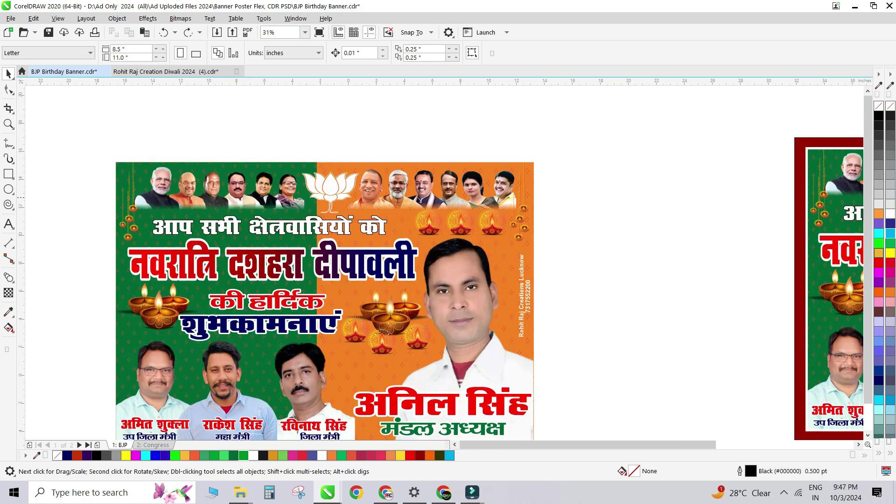
{"action": "scroll", "coordinate": [336, 193], "scroll_direction": "down", "scroll_amount": 2}
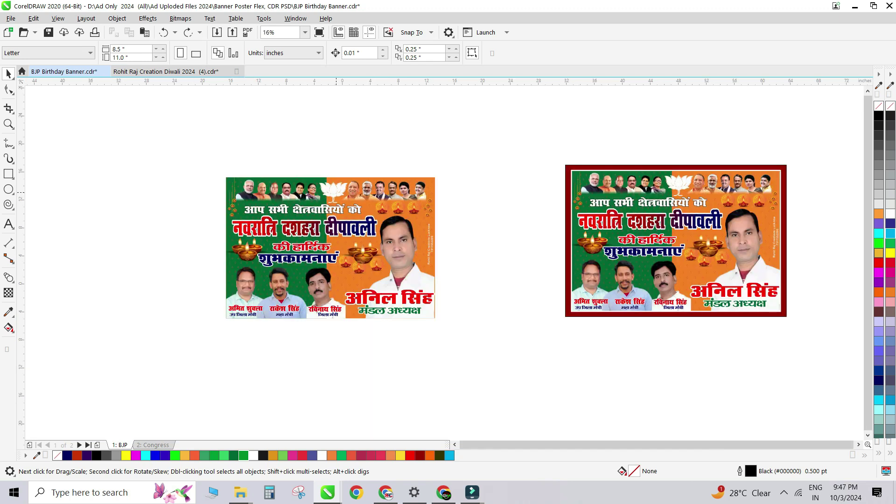
{"action": "scroll", "coordinate": [312, 213], "scroll_direction": "up", "scroll_amount": 2}
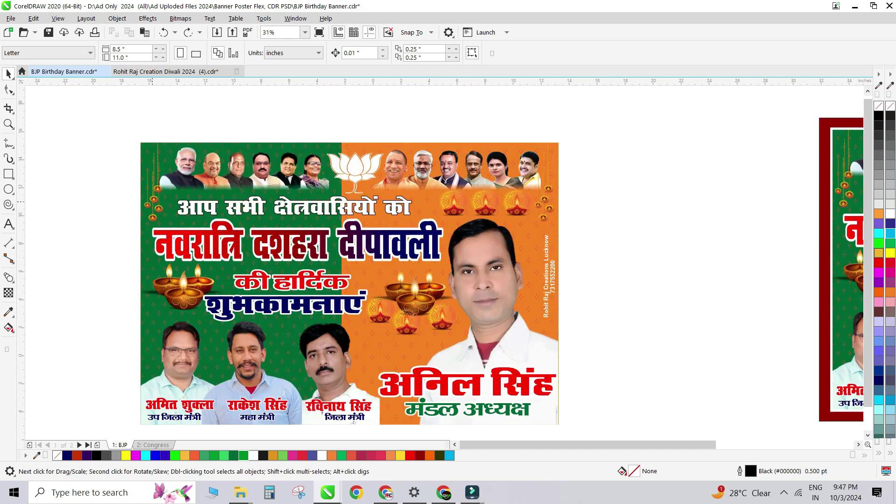
{"action": "left_click", "coordinate": [153, 194]}
{"action": "scroll", "coordinate": [153, 193], "scroll_direction": "up", "scroll_amount": 2}
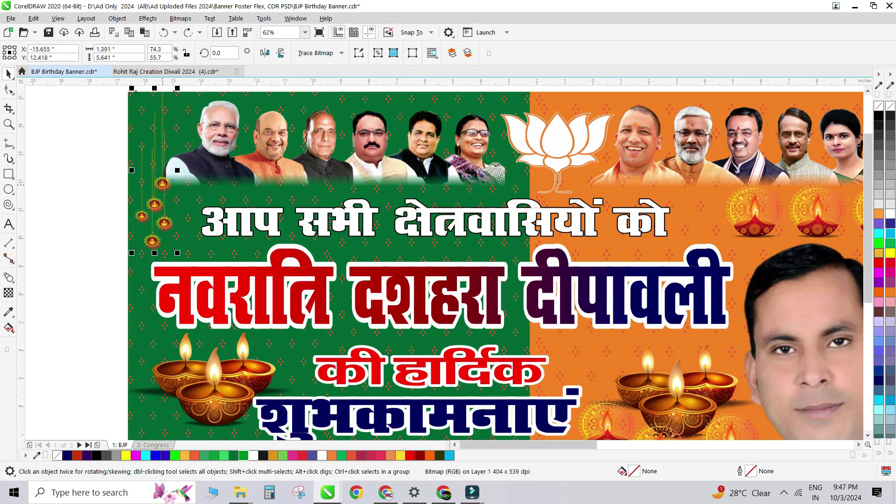
{"action": "left_click_drag", "start_coordinate": [163, 186], "coordinate": [107, 202]}
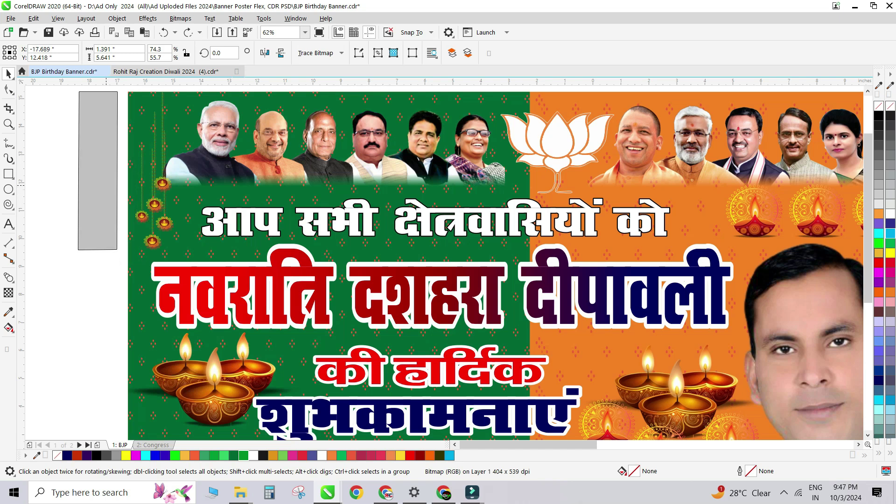
{"action": "key", "text": "ctrl+z"}
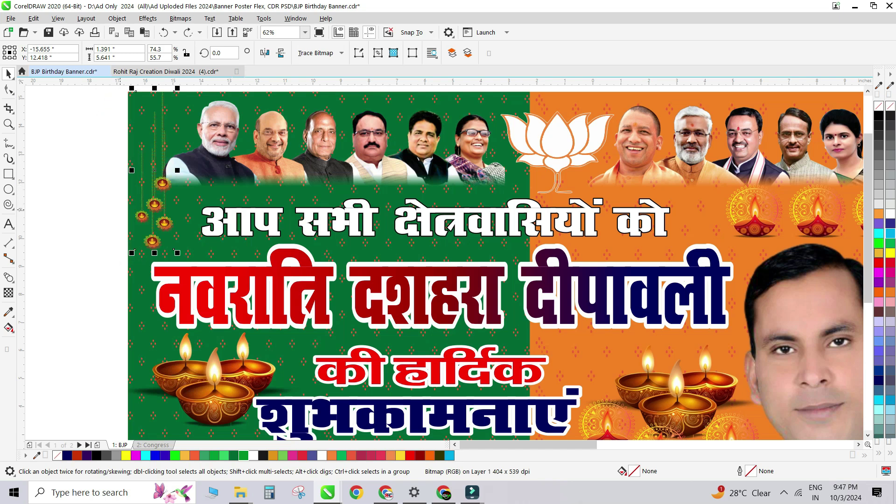
{"action": "key", "text": "F3"}
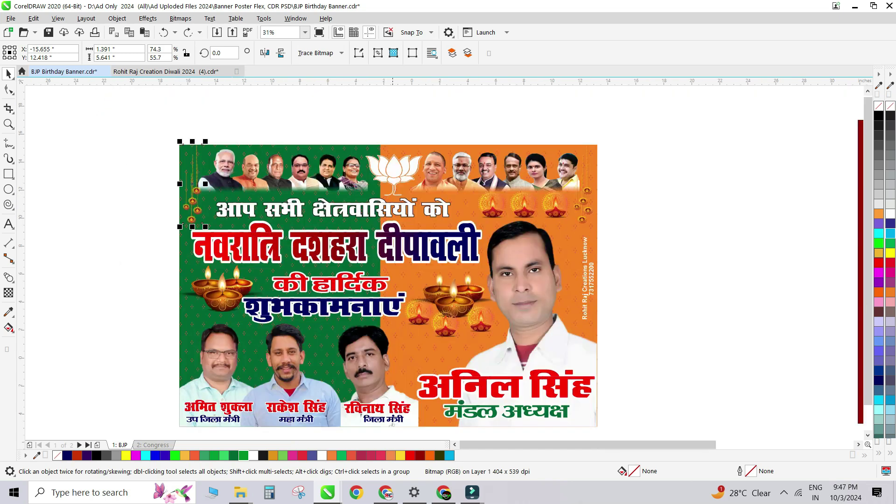
{"action": "scroll", "coordinate": [529, 210], "scroll_direction": "up", "scroll_amount": 2}
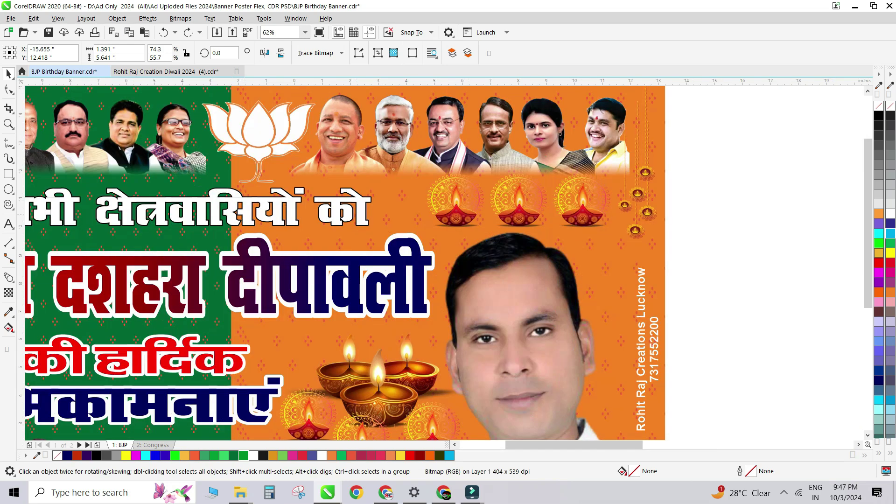
{"action": "scroll", "coordinate": [579, 214], "scroll_direction": "up", "scroll_amount": 2}
{"action": "left_click", "coordinate": [580, 212]}
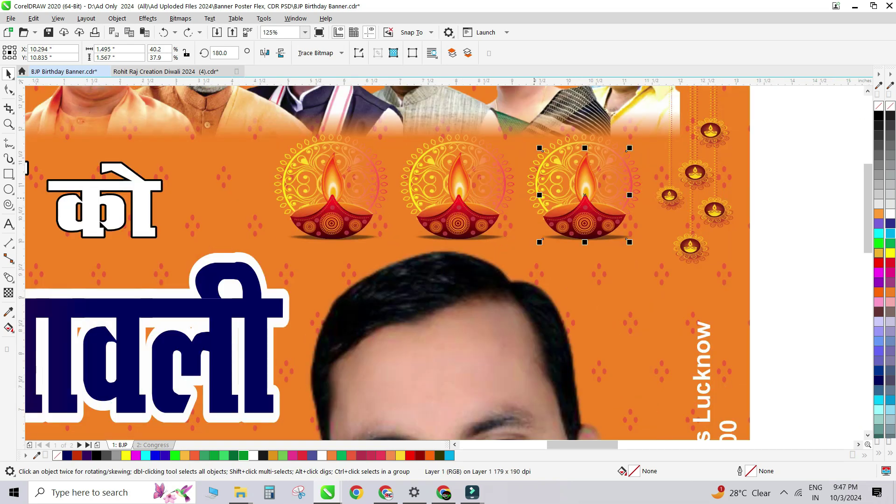
{"action": "scroll", "coordinate": [541, 202], "scroll_direction": "down", "scroll_amount": 2}
{"action": "left_click_drag", "start_coordinate": [571, 218], "coordinate": [750, 236]}
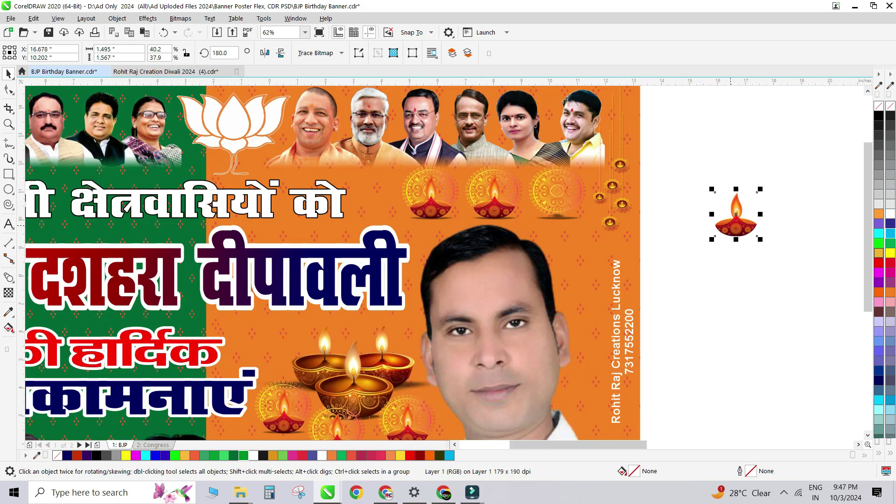
{"action": "key", "text": "ctrl+z"}
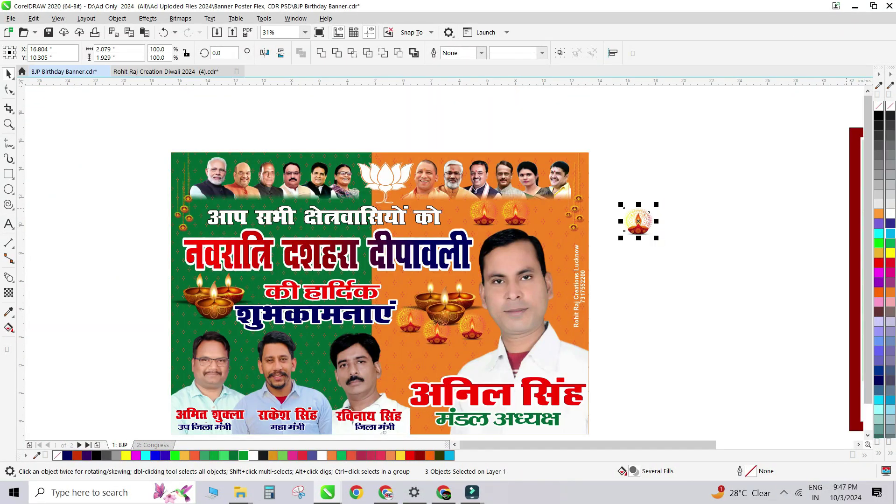
{"action": "scroll", "coordinate": [518, 261], "scroll_direction": "down", "scroll_amount": 1}
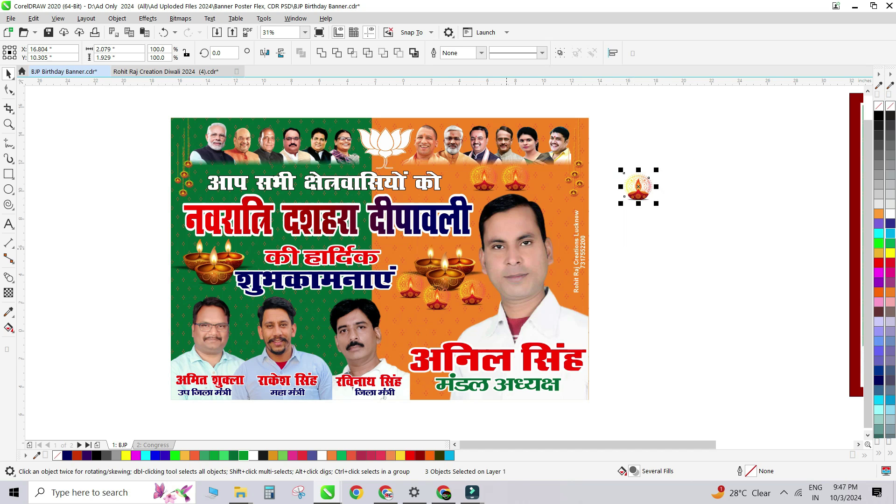
{"action": "key", "text": "ctrl+z"}
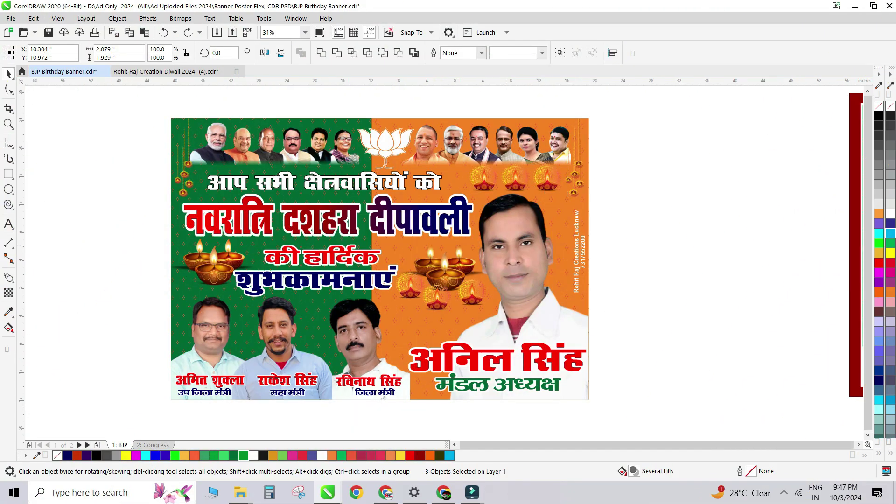
{"action": "key", "text": "F3"}
Draw a rectangle left of the banner and widen it to 13.6 × 19.667 inches
{"action": "left_click", "coordinate": [8, 173]}
{"action": "left_click_drag", "start_coordinate": [91, 179], "coordinate": [173, 318]}
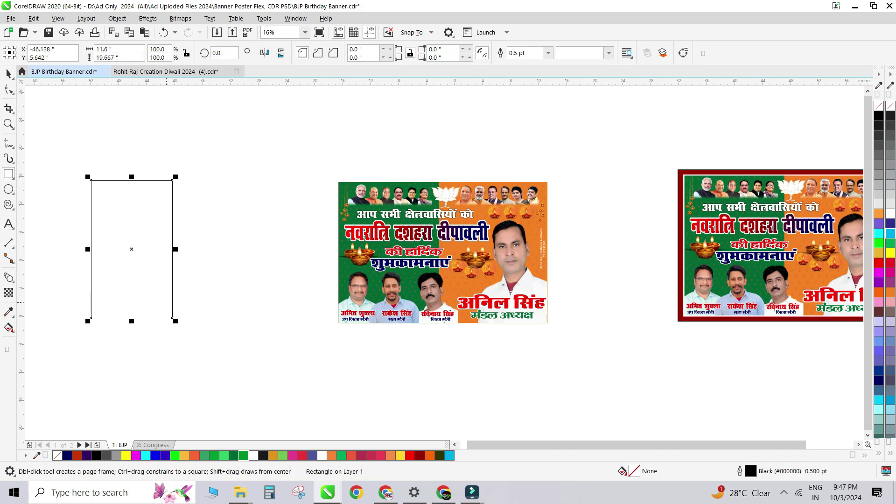
{"action": "left_click", "coordinate": [8, 73]}
{"action": "left_click_drag", "start_coordinate": [173, 249], "coordinate": [186, 249]}
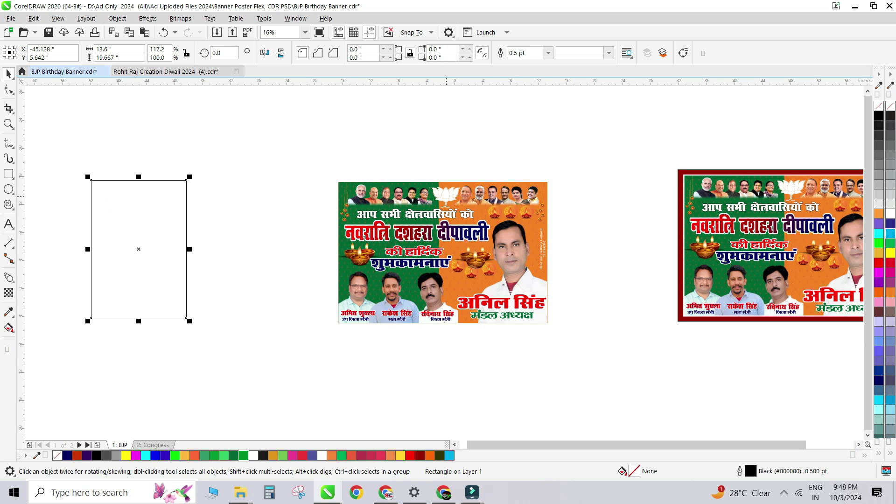
{"action": "scroll", "coordinate": [447, 197], "scroll_direction": "up", "scroll_amount": 2}
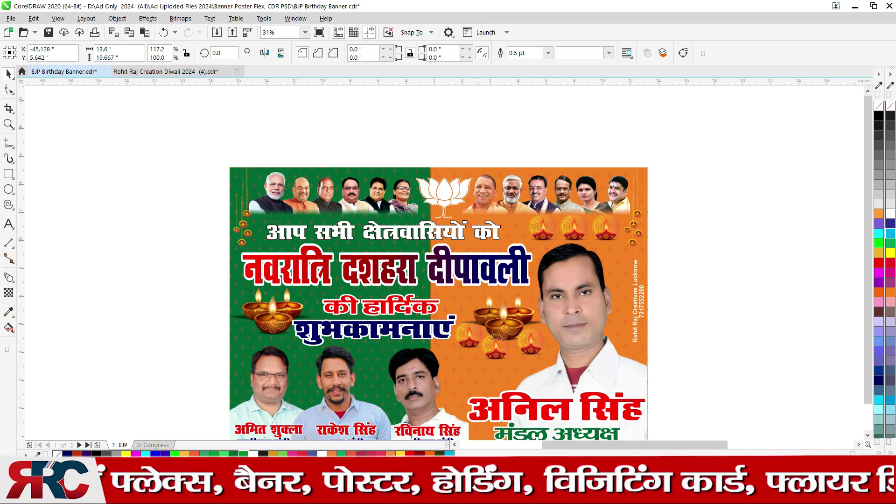
{"action": "left_click", "coordinate": [463, 238]}
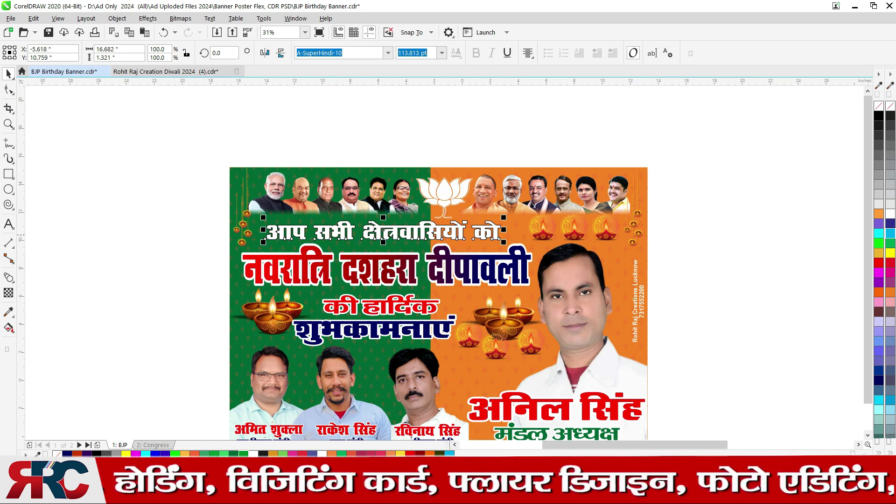
{"action": "scroll", "coordinate": [466, 280], "scroll_direction": "down", "scroll_amount": 2}
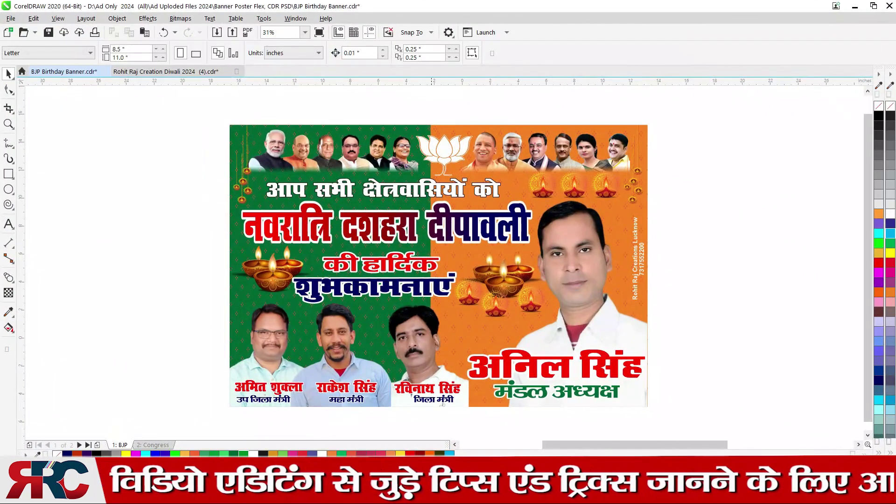
Nudge the left diya lamp group inside the green background PowerClip slightly down-left
{"action": "left_click", "coordinate": [433, 404]}
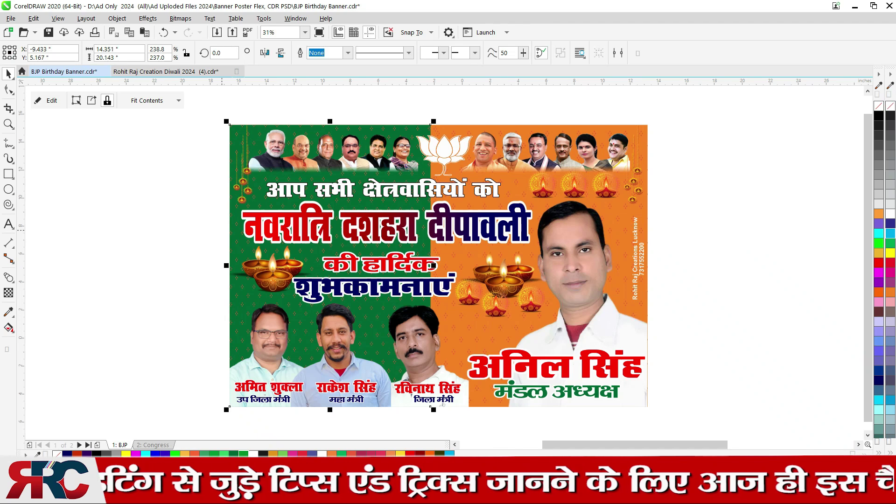
{"action": "key", "text": "Escape"}
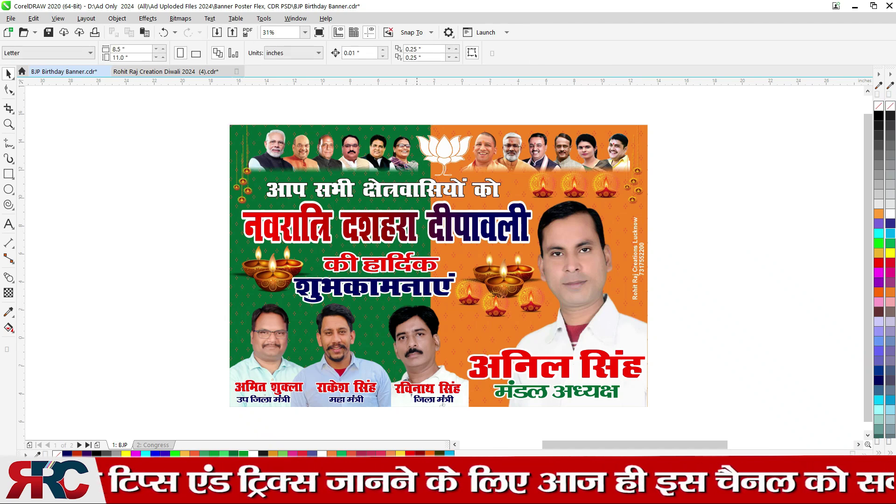
{"action": "key", "text": "Tab"}
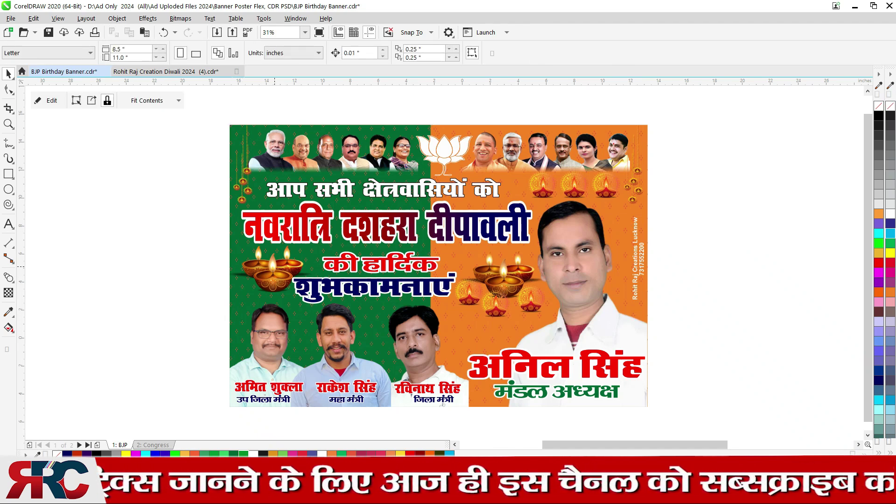
{"action": "key", "text": "Escape"}
{"action": "key", "text": "Tab"}
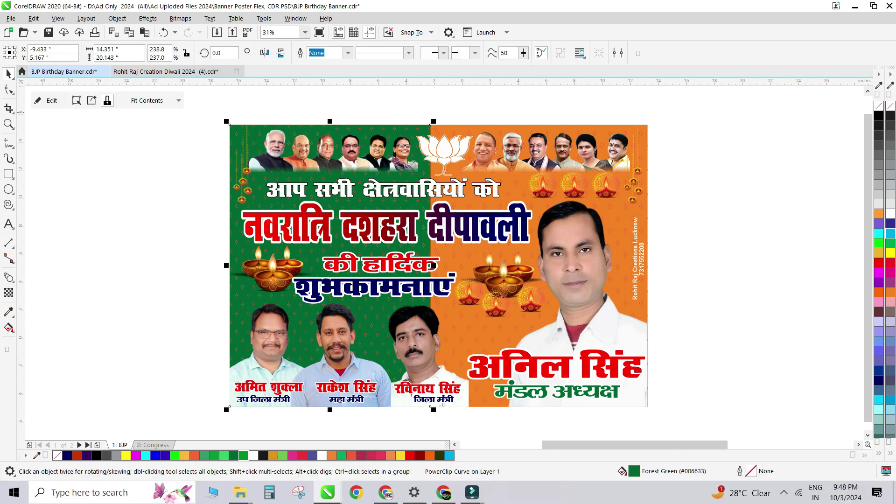
{"action": "left_click", "coordinate": [49, 100]}
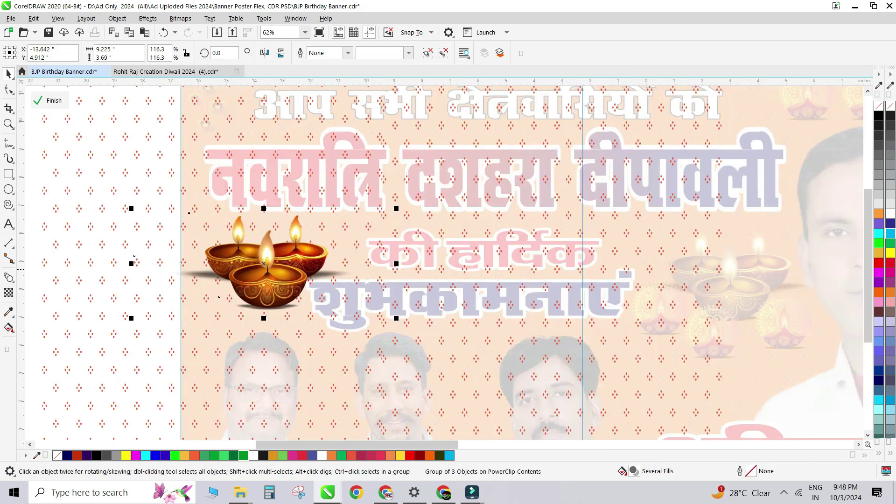
{"action": "scroll", "coordinate": [280, 280], "scroll_direction": "up", "scroll_amount": 2}
{"action": "left_click", "coordinate": [278, 262]}
{"action": "left_click_drag", "start_coordinate": [278, 263], "coordinate": [269, 269]}
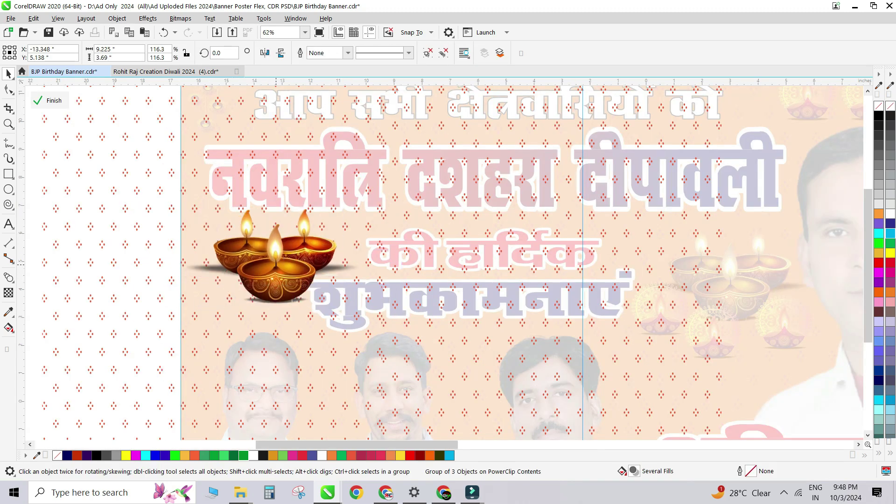
{"action": "left_click", "coordinate": [49, 100]}
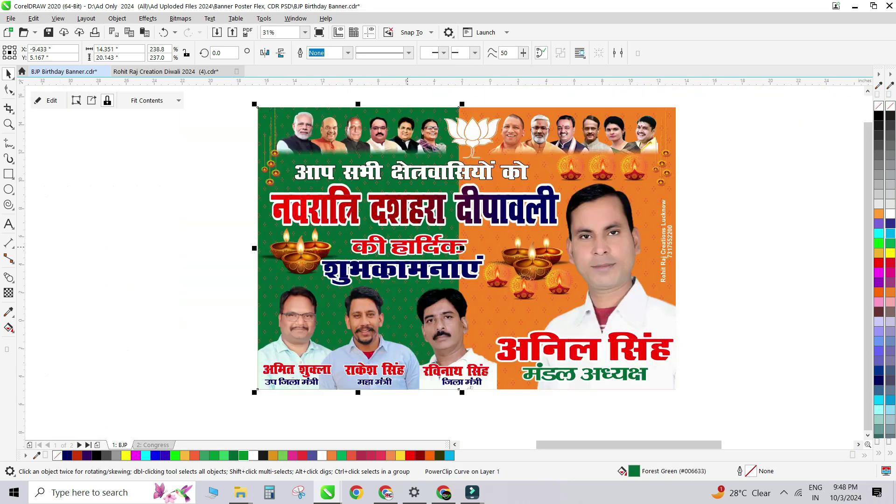
{"action": "left_click", "coordinate": [461, 247]}
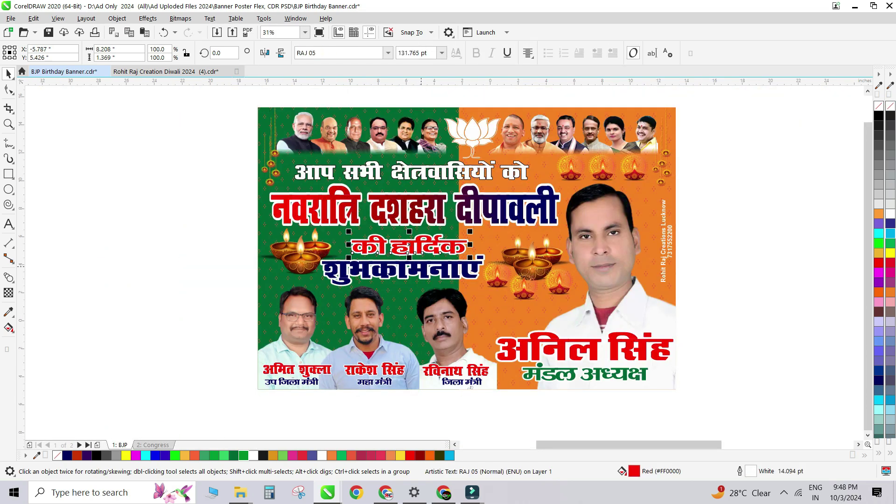
{"action": "left_click", "coordinate": [420, 270], "text": "shift"}
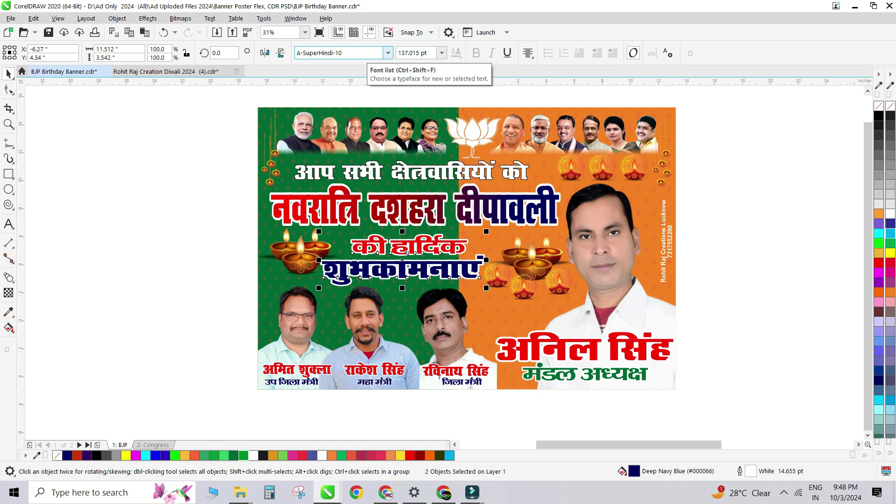
{"action": "key", "text": "Escape"}
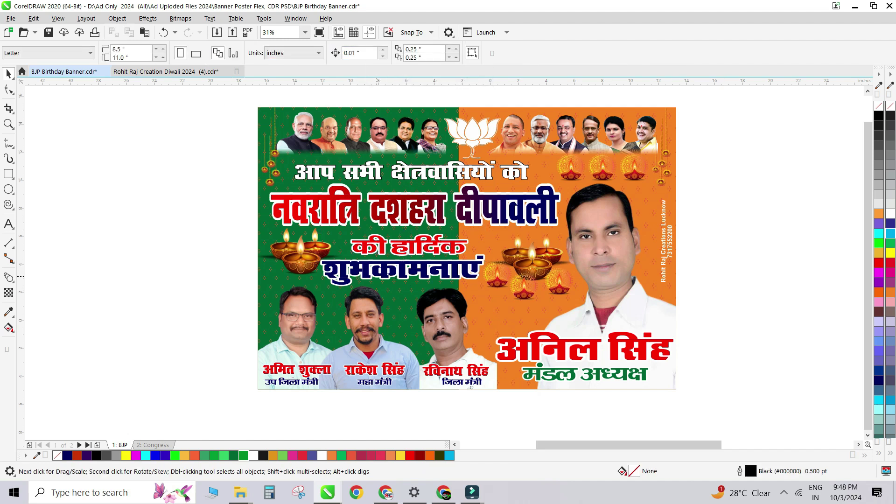
{"action": "scroll", "coordinate": [551, 273], "scroll_direction": "up", "scroll_amount": 2}
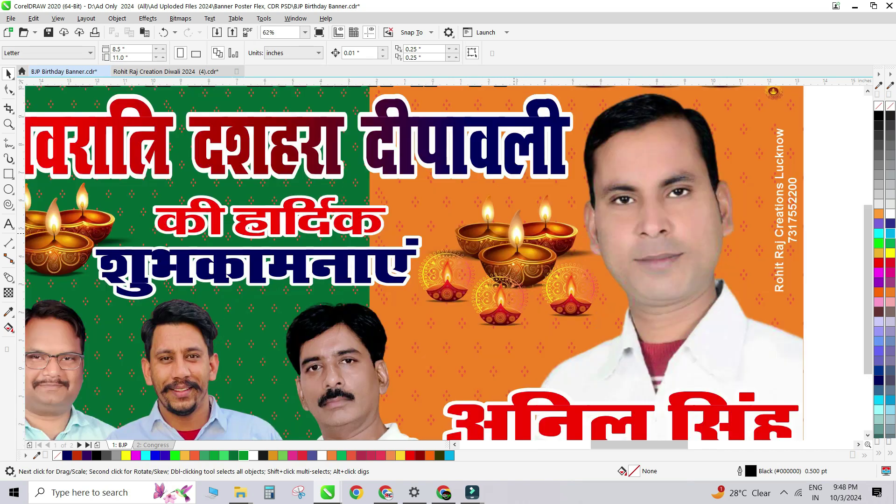
{"action": "left_click", "coordinate": [514, 275]}
{"action": "left_click", "coordinate": [488, 215]}
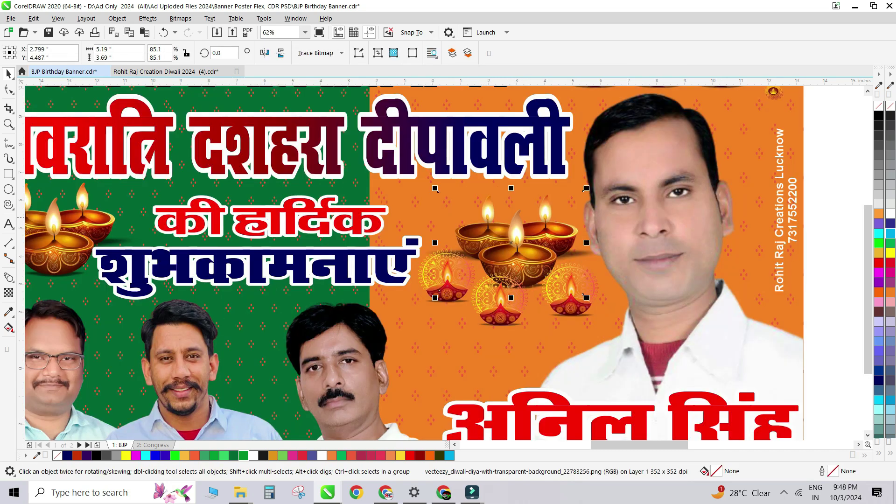
{"action": "scroll", "coordinate": [488, 213], "scroll_direction": "down", "scroll_amount": 2}
{"action": "left_click_drag", "start_coordinate": [488, 213], "coordinate": [98, 215]}
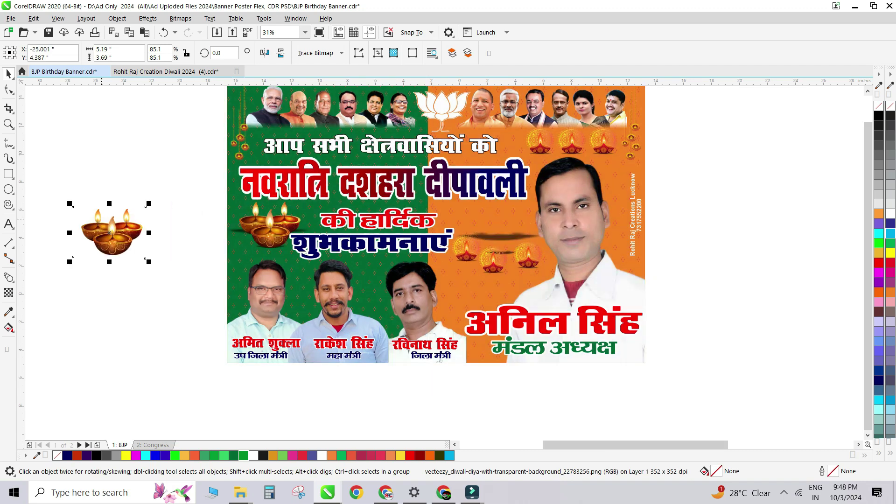
{"action": "key", "text": "ctrl+z"}
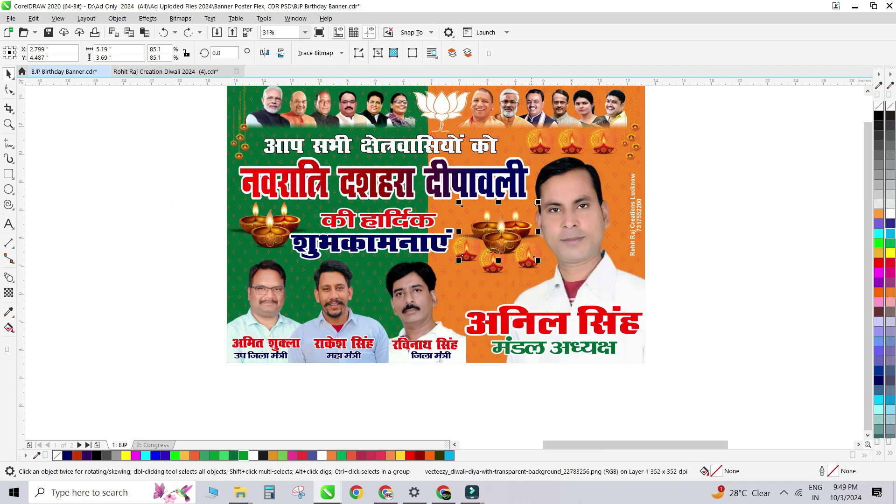
{"action": "left_click_drag", "start_coordinate": [580, 222], "coordinate": [584, 225]}
{"action": "key", "text": "ctrl+z"}
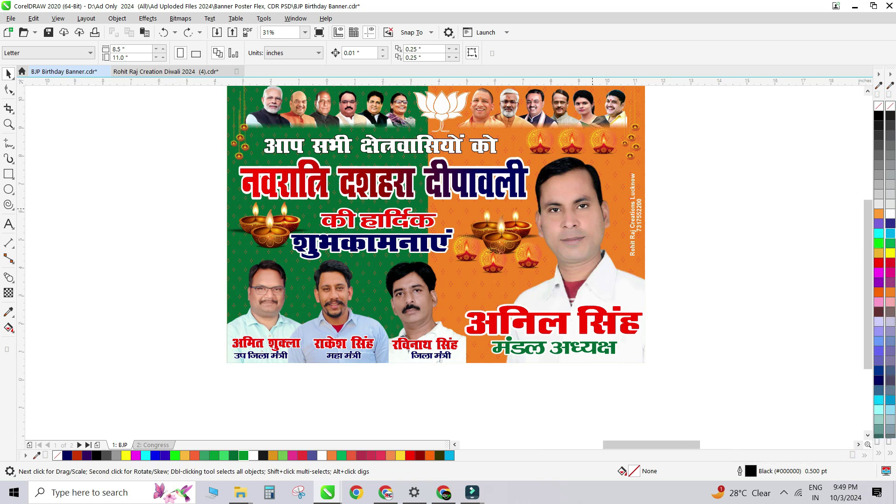
{"action": "scroll", "coordinate": [592, 210], "scroll_direction": "up", "scroll_amount": 2}
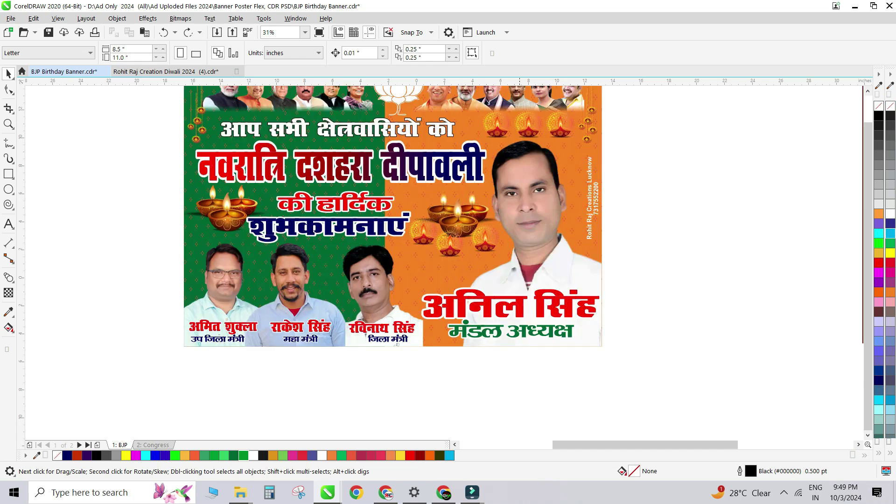
{"action": "left_click", "coordinate": [368, 280]}
{"action": "left_click", "coordinate": [242, 238]}
{"action": "scroll", "coordinate": [208, 294], "scroll_direction": "up", "scroll_amount": 2}
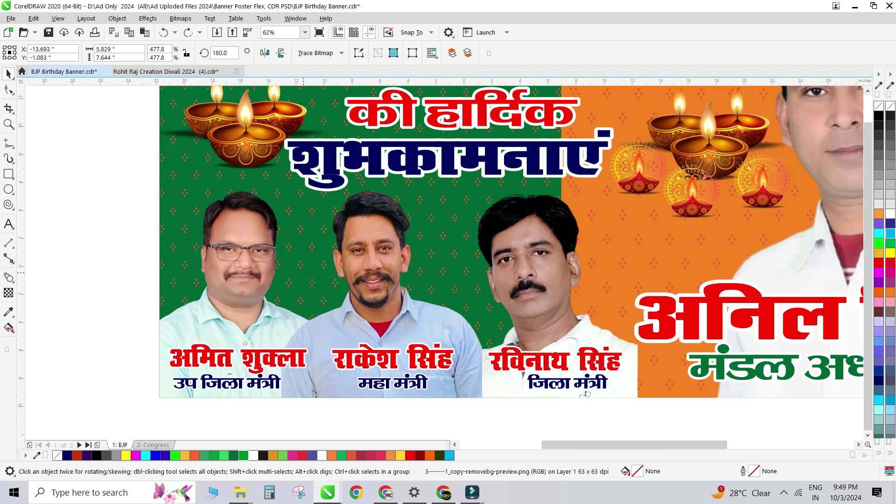
{"action": "scroll", "coordinate": [304, 273], "scroll_direction": "down", "scroll_amount": 2}
{"action": "key", "text": "Escape"}
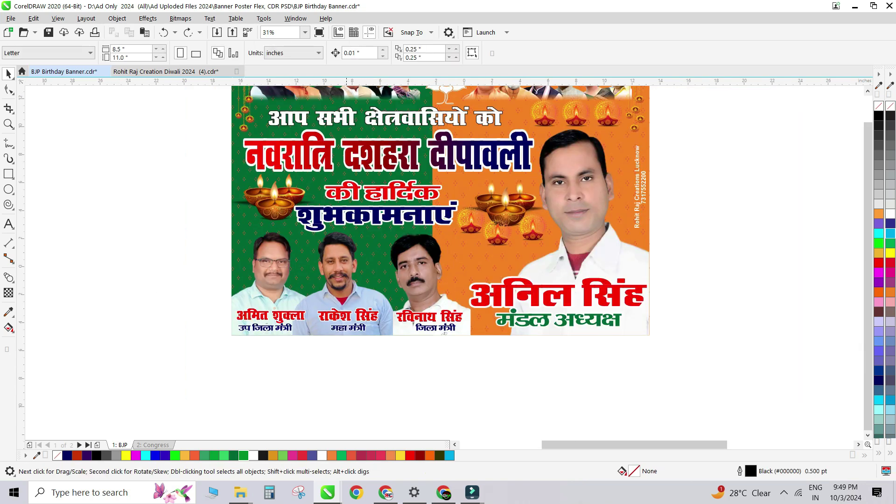
{"action": "scroll", "coordinate": [345, 266], "scroll_direction": "up", "scroll_amount": 2}
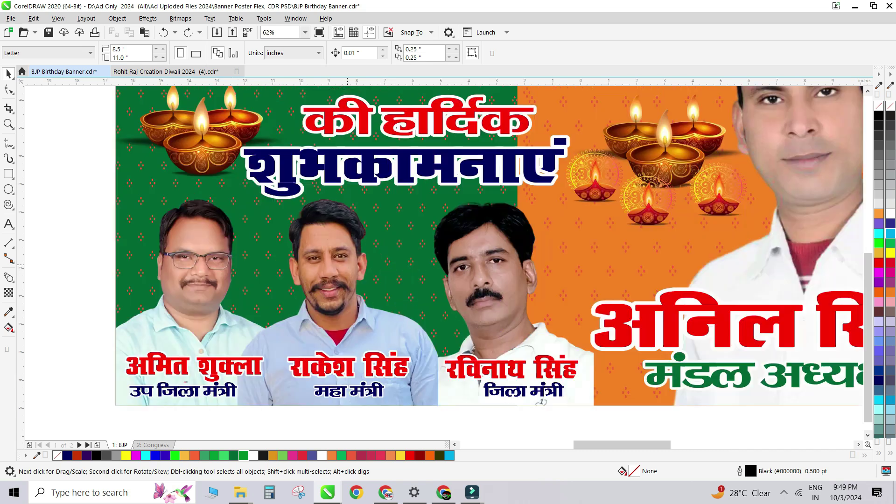
{"action": "scroll", "coordinate": [384, 324], "scroll_direction": "down", "scroll_amount": 2}
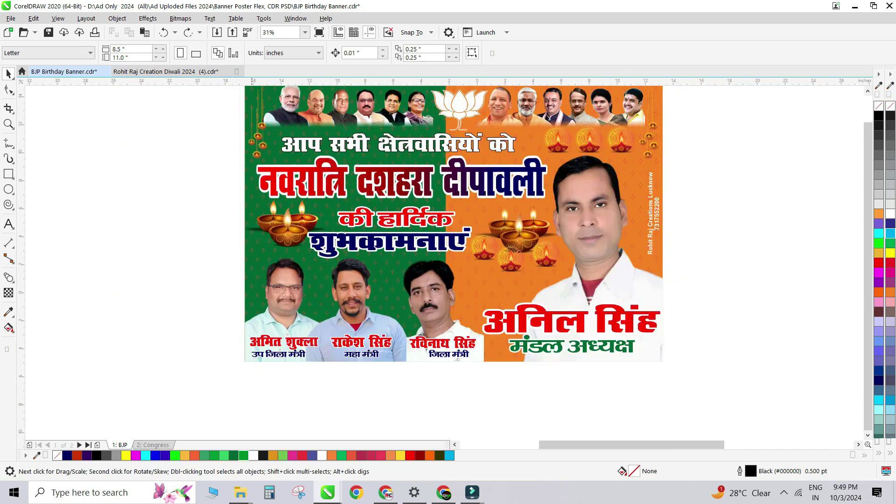
{"action": "left_click", "coordinate": [252, 255]}
{"action": "scroll", "coordinate": [262, 255], "scroll_direction": "down", "scroll_amount": 1}
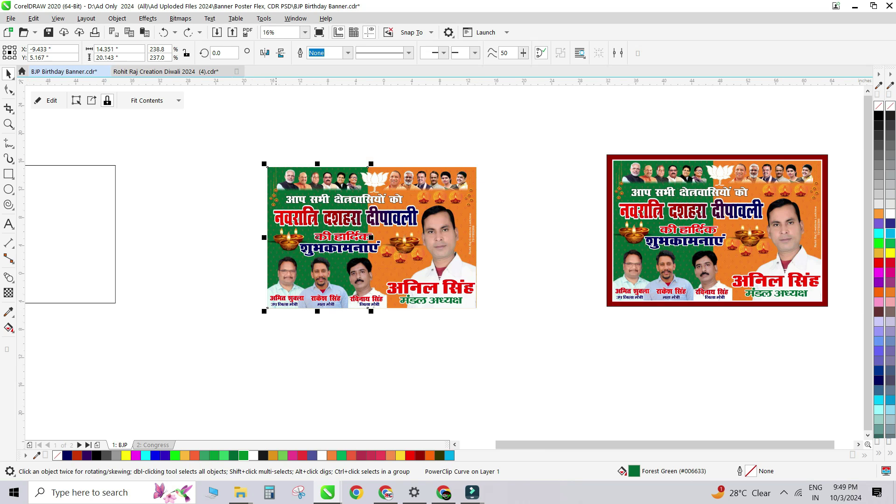
Drag the green background frame left off the banner and enter its PowerClip contents
{"action": "left_click", "coordinate": [288, 281], "text": "ctrl"}
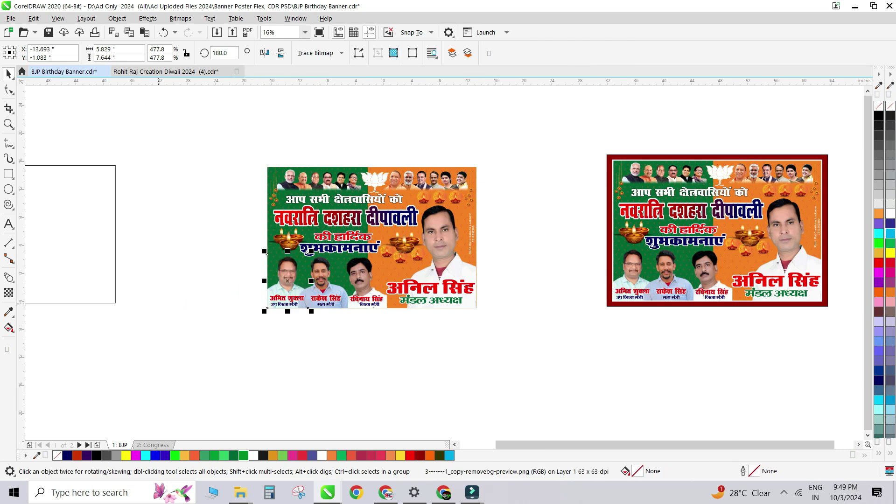
{"action": "key", "text": "Escape"}
{"action": "scroll", "coordinate": [265, 173], "scroll_direction": "up", "scroll_amount": 1}
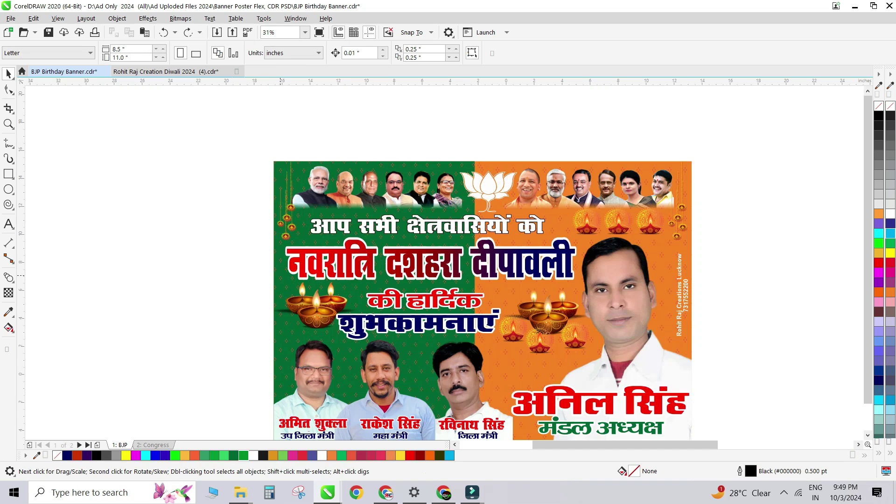
{"action": "left_click", "coordinate": [280, 275]}
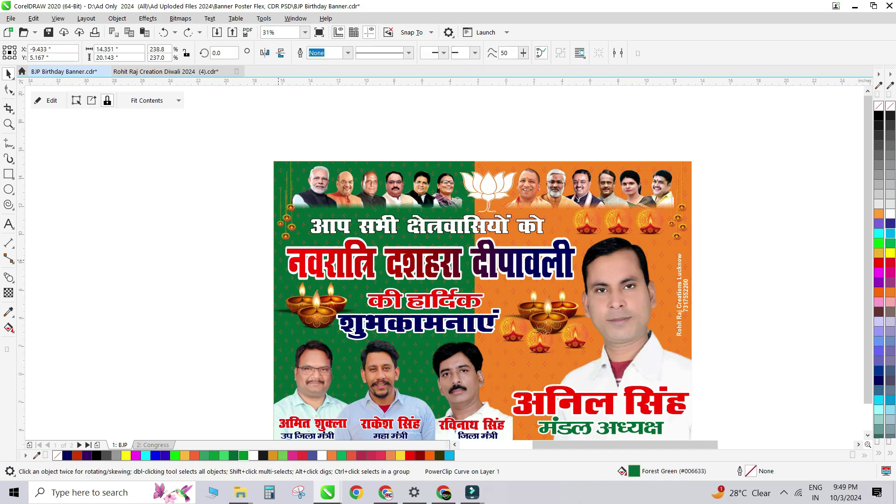
{"action": "left_click_drag", "start_coordinate": [280, 275], "coordinate": [42, 267]}
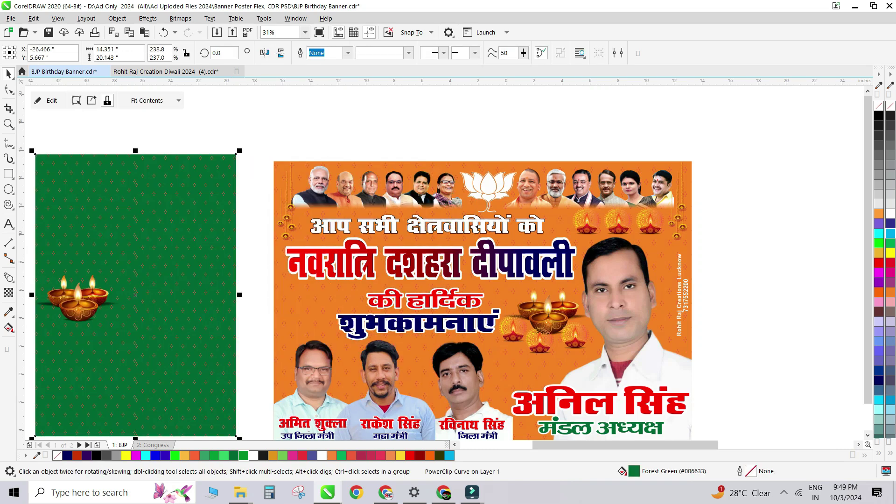
{"action": "scroll", "coordinate": [271, 227], "scroll_direction": "down", "scroll_amount": 1}
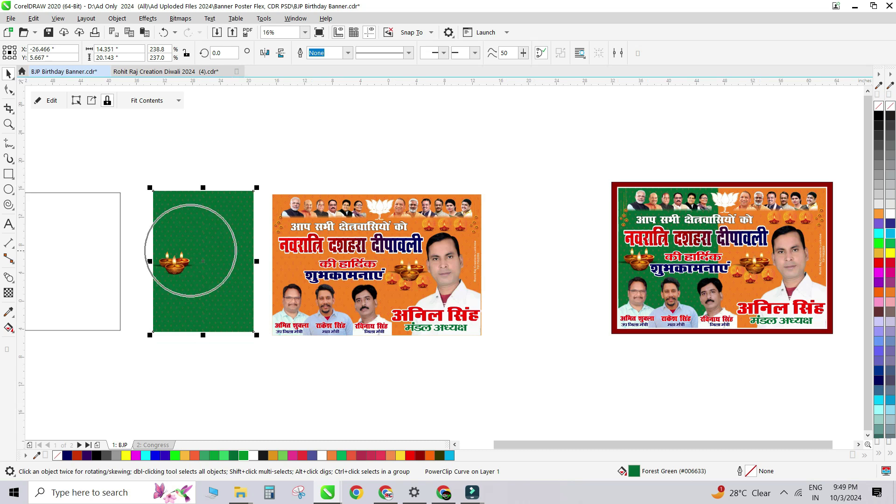
{"action": "scroll", "coordinate": [171, 252], "scroll_direction": "up", "scroll_amount": 1}
{"action": "left_click", "coordinate": [46, 101]}
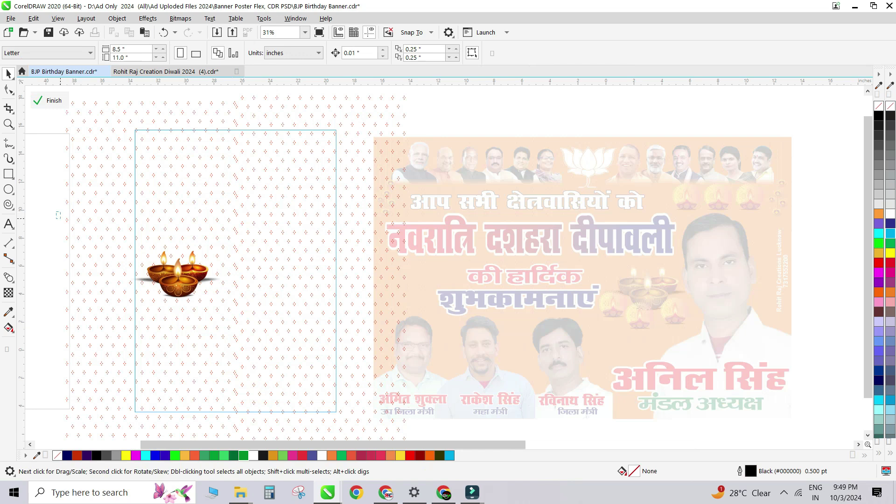
Delete the diya lamp and the dotted pattern from inside the green background
{"action": "left_click", "coordinate": [177, 276]}
{"action": "key", "text": "Delete"}
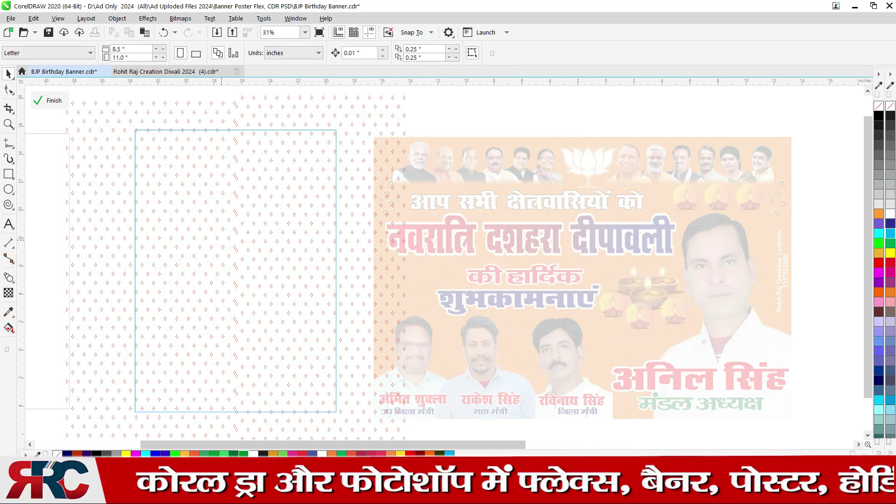
{"action": "left_click", "coordinate": [211, 230]}
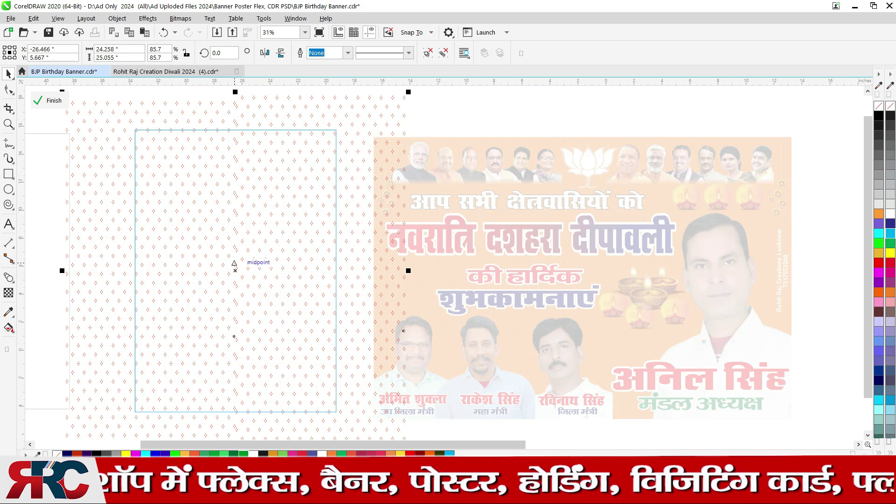
{"action": "scroll", "coordinate": [259, 269], "scroll_direction": "up", "scroll_amount": 1}
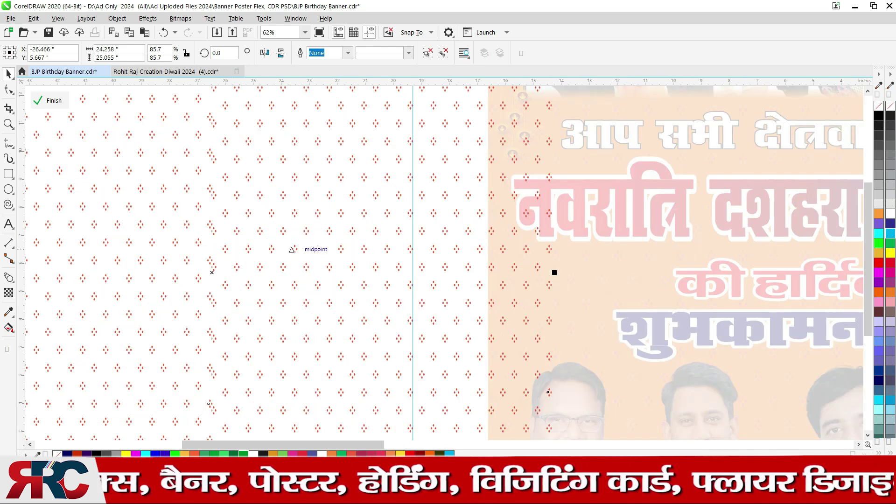
{"action": "scroll", "coordinate": [313, 231], "scroll_direction": "up", "scroll_amount": 1}
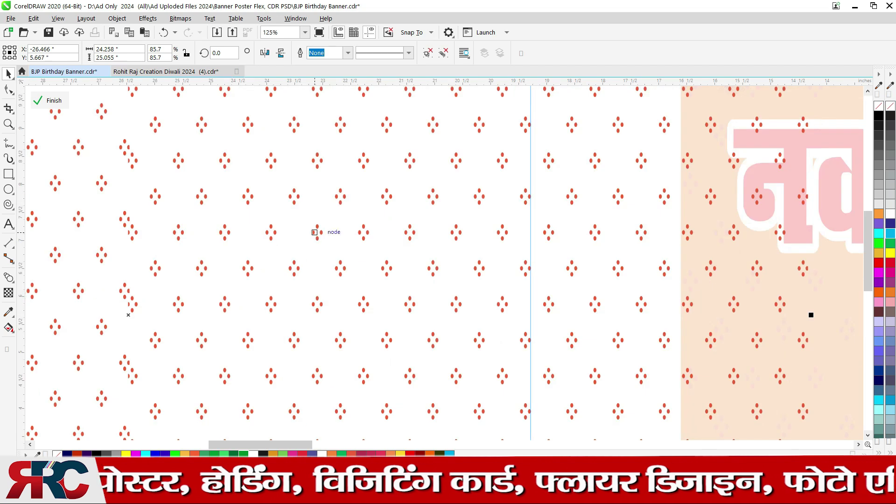
{"action": "scroll", "coordinate": [312, 232], "scroll_direction": "up", "scroll_amount": 1}
{"action": "scroll", "coordinate": [322, 232], "scroll_direction": "down", "scroll_amount": 1}
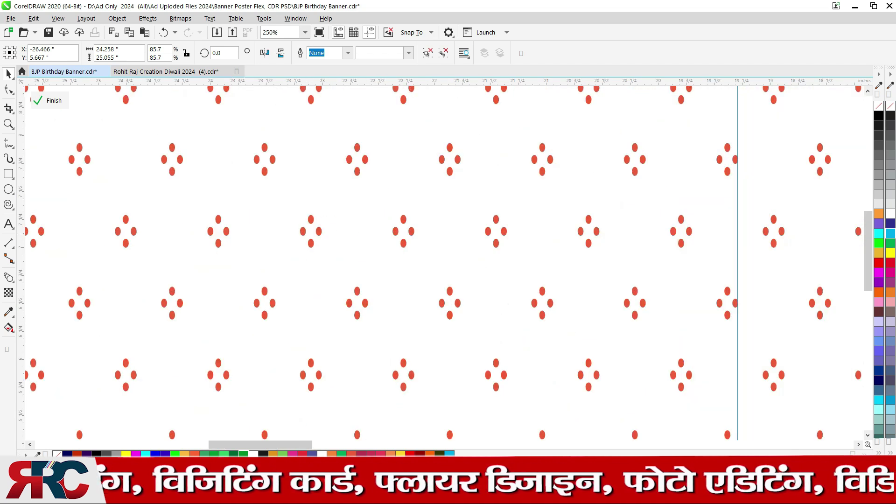
{"action": "scroll", "coordinate": [357, 234], "scroll_direction": "down", "scroll_amount": 2}
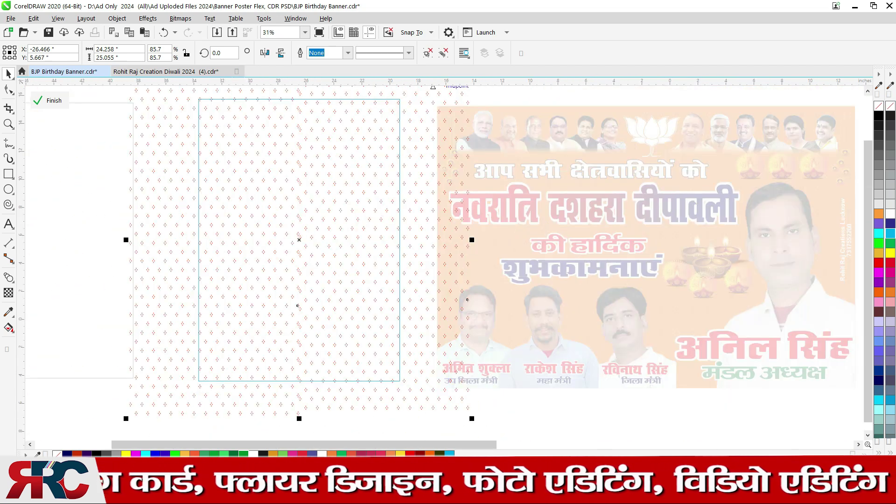
{"action": "key", "text": "Escape"}
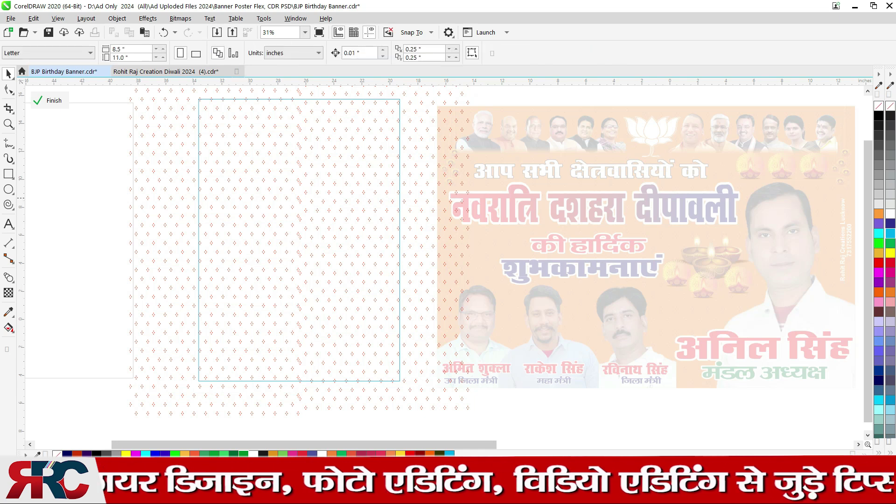
{"action": "mouse_move", "coordinate": [146, 209]}
{"action": "left_mouse_down"}
{"action": "mouse_move", "coordinate": [179, 249]}
{"action": "mouse_move", "coordinate": [330, 246]}
{"action": "left_mouse_up"}
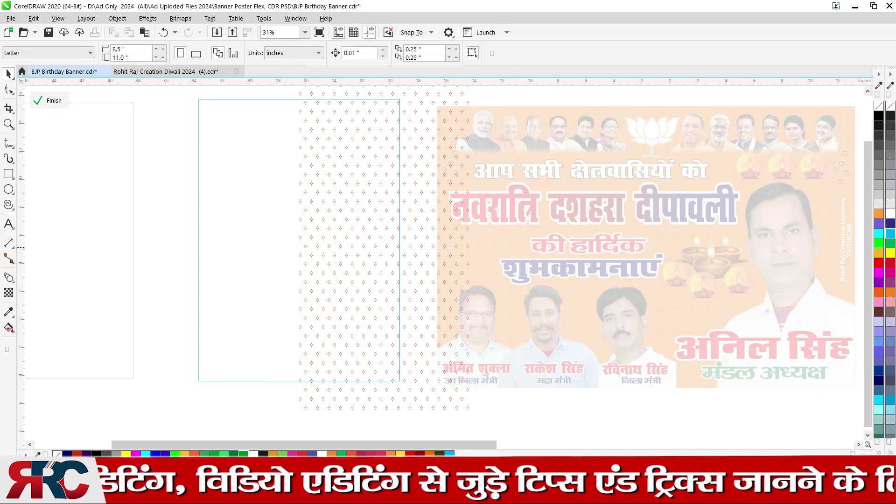
{"action": "key", "text": "Delete"}
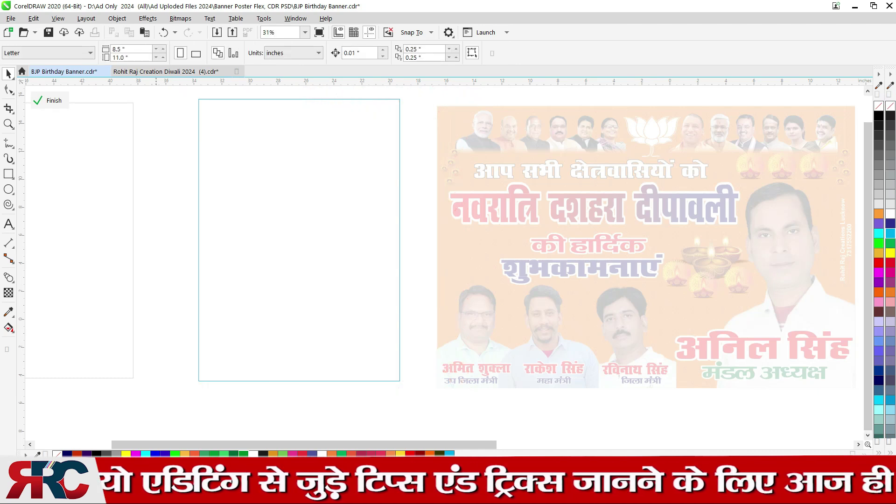
Finish the PowerClip edit, deselect, and zoom to the whole page
{"action": "left_click", "coordinate": [49, 100]}
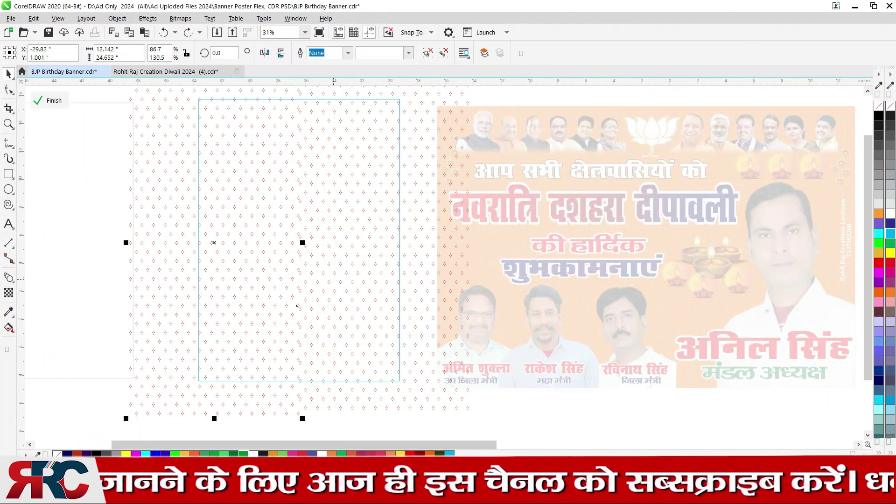
{"action": "left_click", "coordinate": [49, 100]}
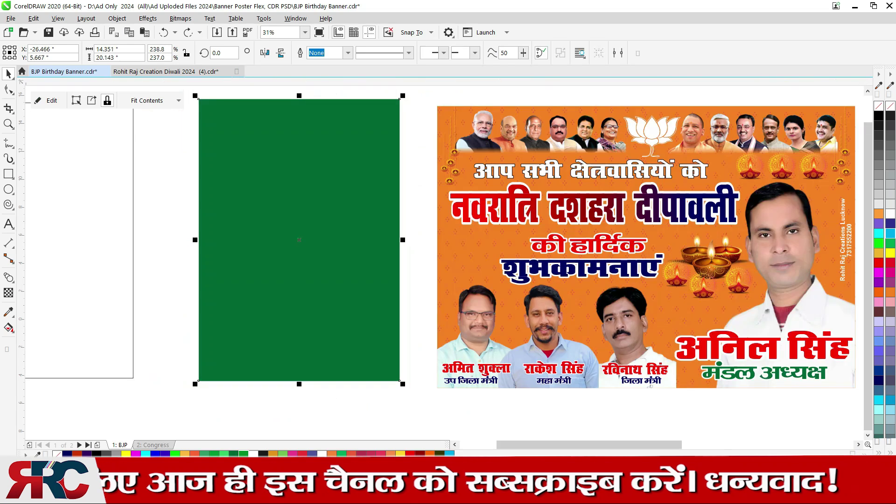
{"action": "key", "text": "Escape"}
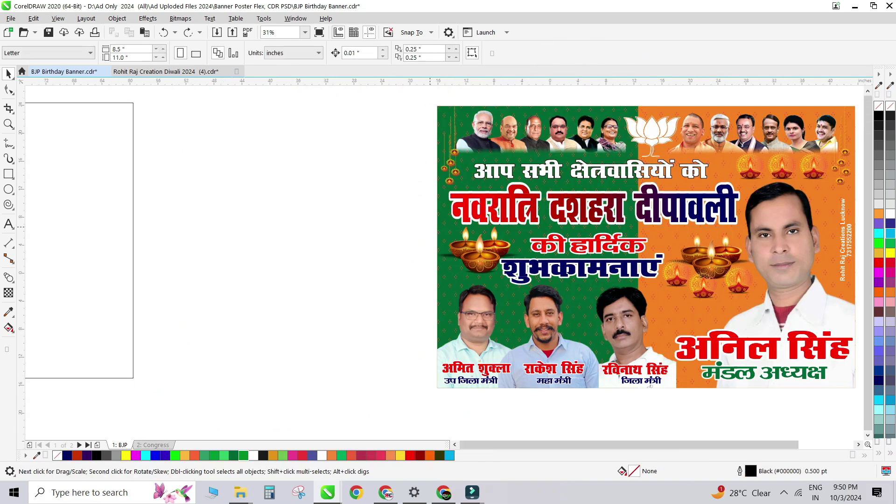
{"action": "key", "text": "F3"}
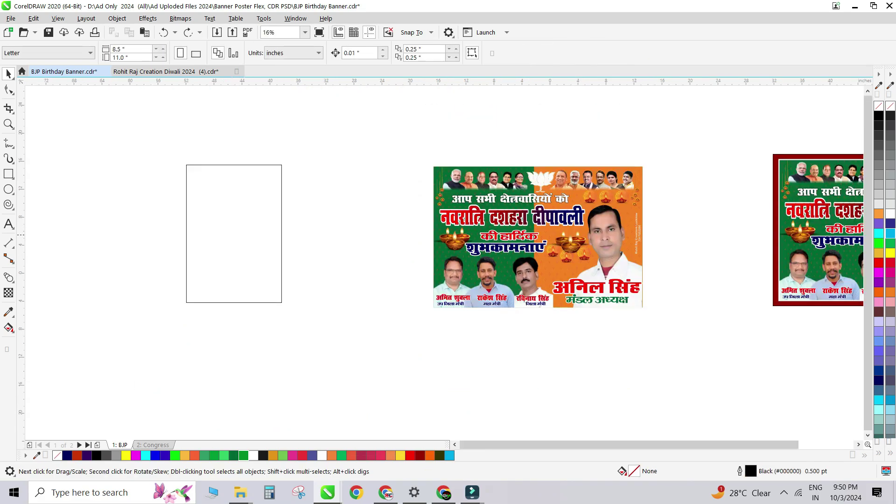
{"action": "scroll", "coordinate": [625, 236], "scroll_direction": "up", "scroll_amount": 1}
Try moving the lotus symbol off the banner, then undo to keep it in place
{"action": "left_click", "coordinate": [453, 123]}
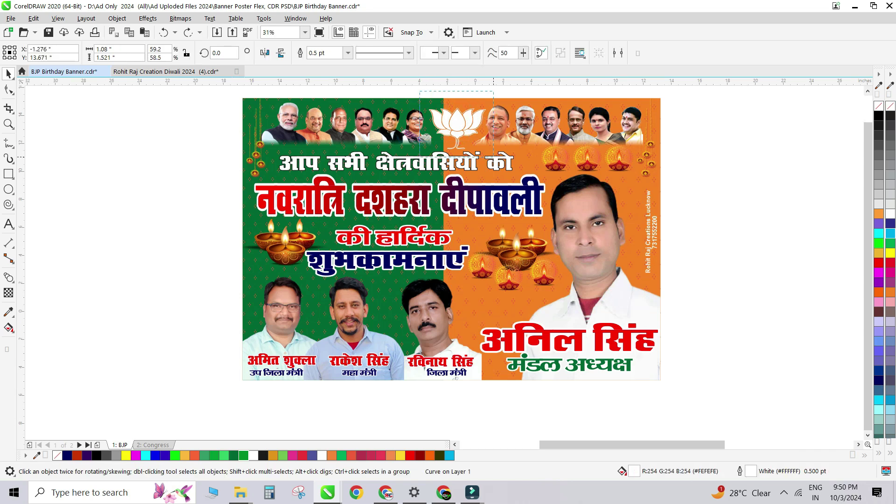
{"action": "left_click_drag", "start_coordinate": [499, 131], "coordinate": [137, 182]}
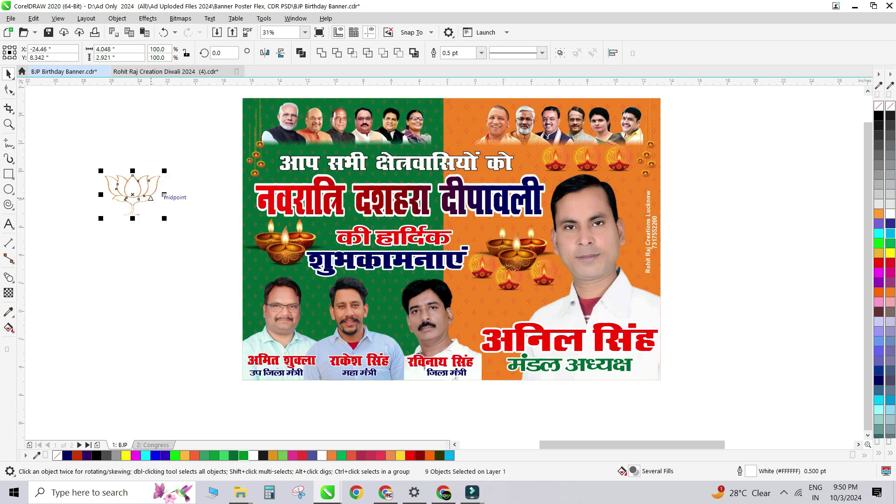
{"action": "key", "text": "ctrl+z"}
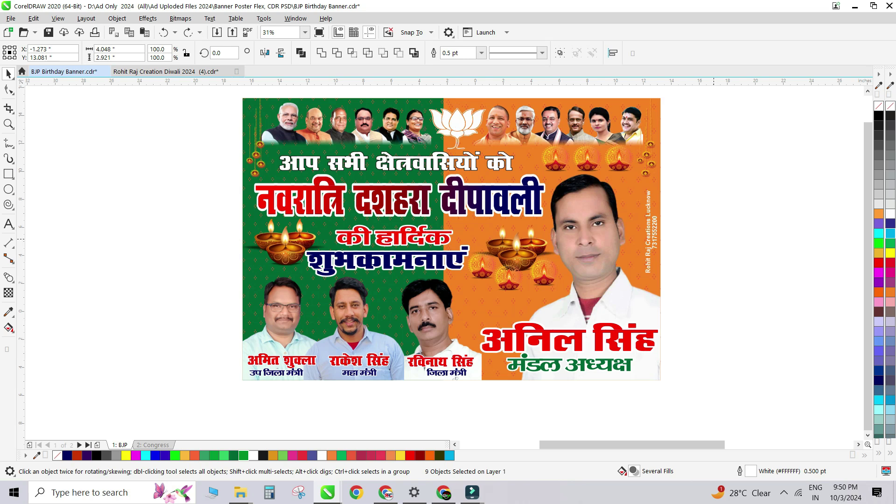
{"action": "key", "text": "Escape"}
Zoom to the page and select the नवरात्रि दशहरा दीपावली headline
{"action": "key", "text": "F3"}
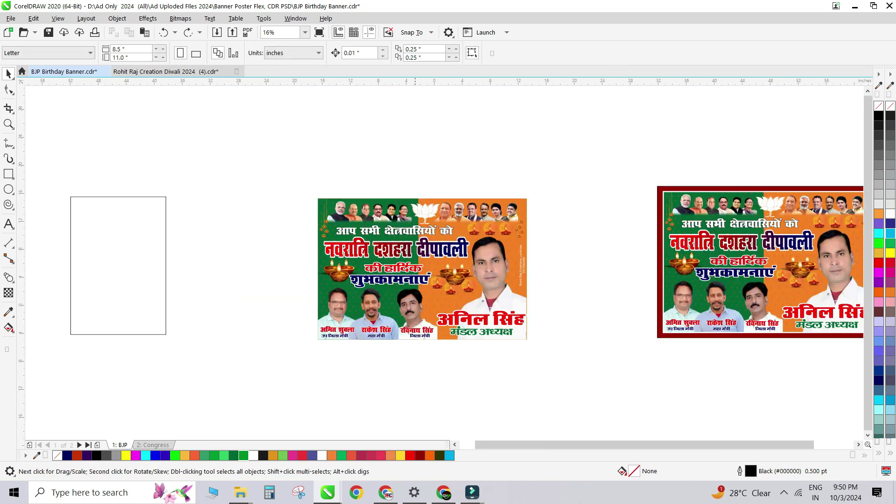
{"action": "scroll", "coordinate": [417, 325], "scroll_direction": "up", "scroll_amount": 1}
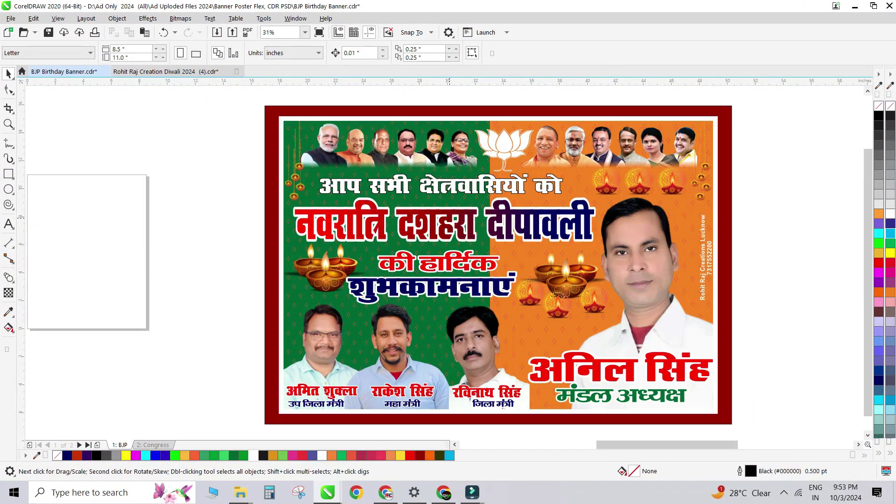
{"action": "left_click", "coordinate": [463, 223]}
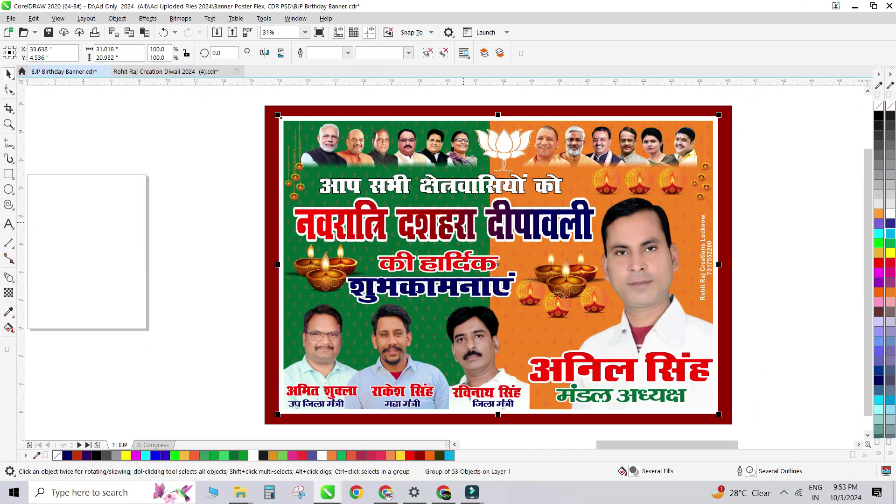
{"action": "key", "text": "Escape"}
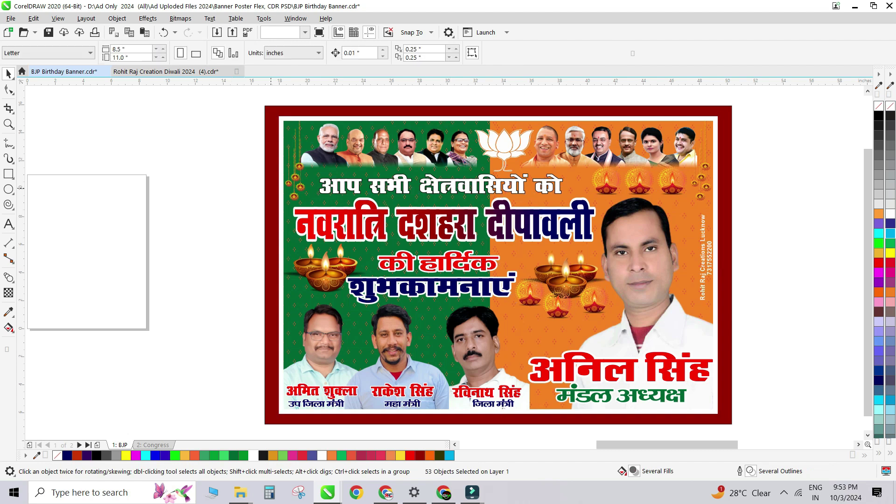
{"action": "left_click", "coordinate": [444, 220]}
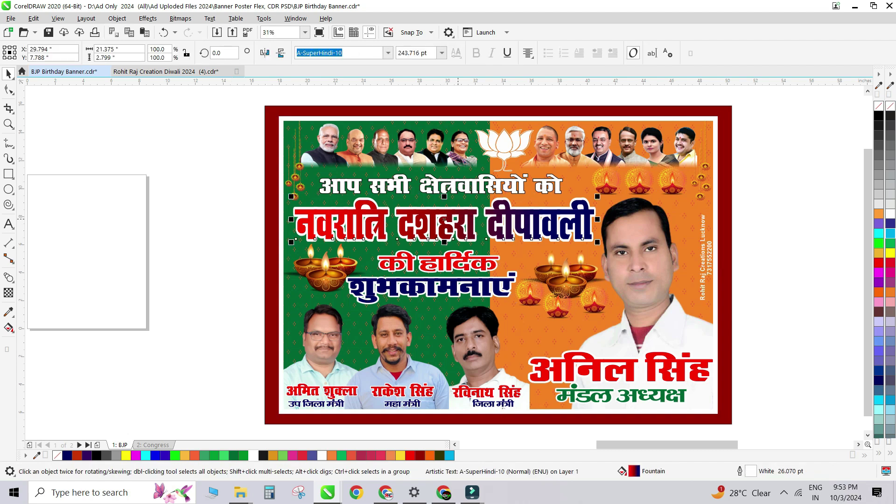
Drop a copy of the नवरात्रि दशहरा दीपावली headline onto the canvas left of the banner
{"action": "scroll", "coordinate": [443, 221], "scroll_direction": "down", "scroll_amount": 2}
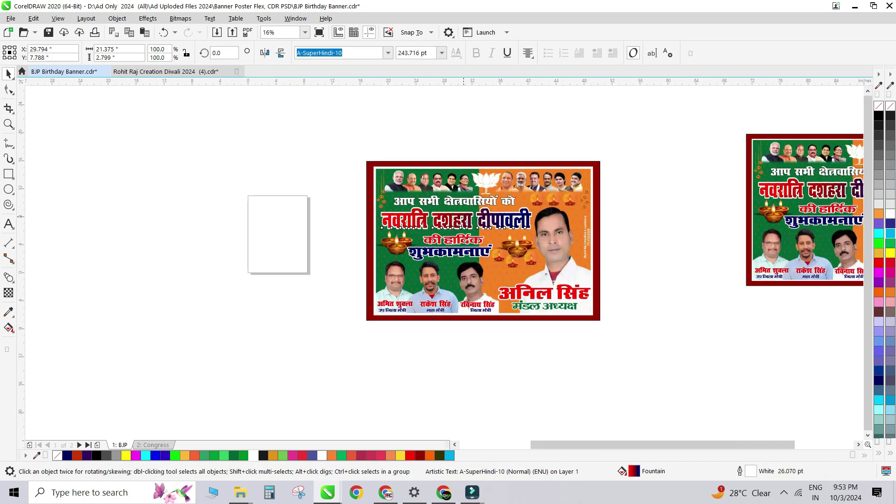
{"action": "left_click_drag", "start_coordinate": [443, 221], "coordinate": [295, 224]}
{"action": "left_click_drag", "start_coordinate": [247, 237], "coordinate": [167, 237]}
{"action": "right_click", "coordinate": [167, 237]}
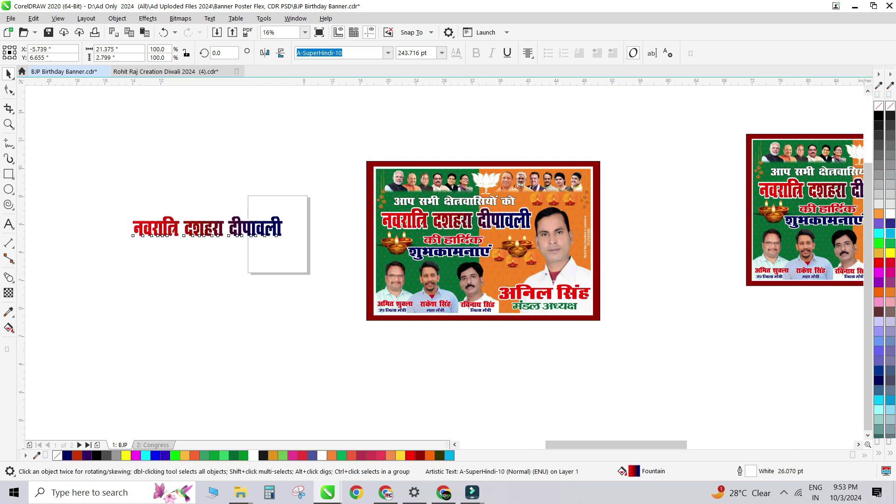
{"action": "scroll", "coordinate": [167, 237], "scroll_direction": "up", "scroll_amount": 2}
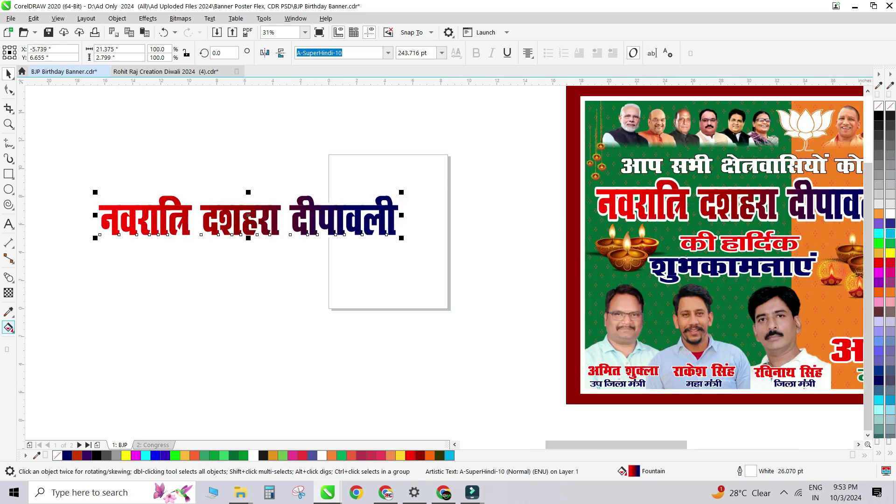
Try green and dark-red stops in the copy's gradient fill, then undo the changes
{"action": "left_click", "coordinate": [9, 328]}
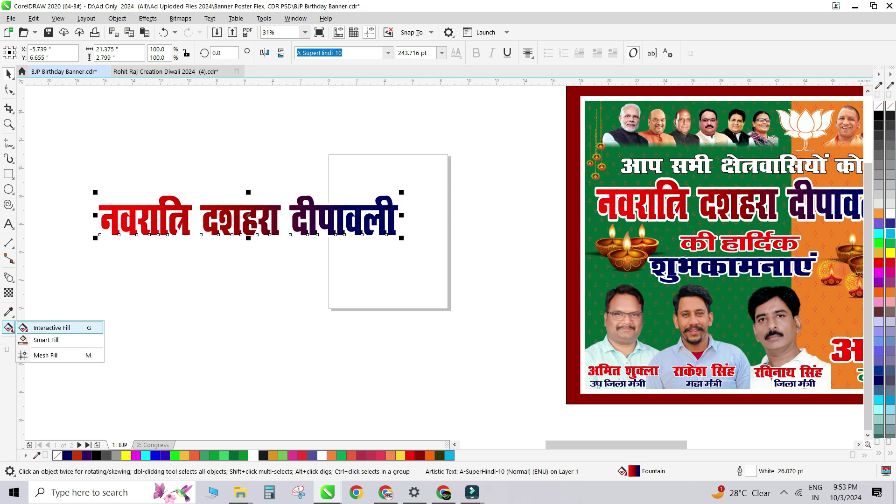
{"action": "left_click", "coordinate": [47, 328]}
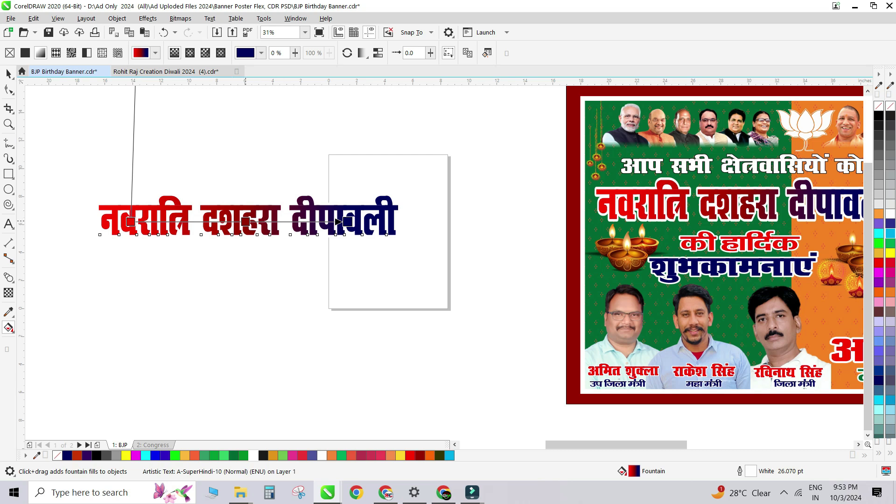
{"action": "left_click", "coordinate": [246, 221]}
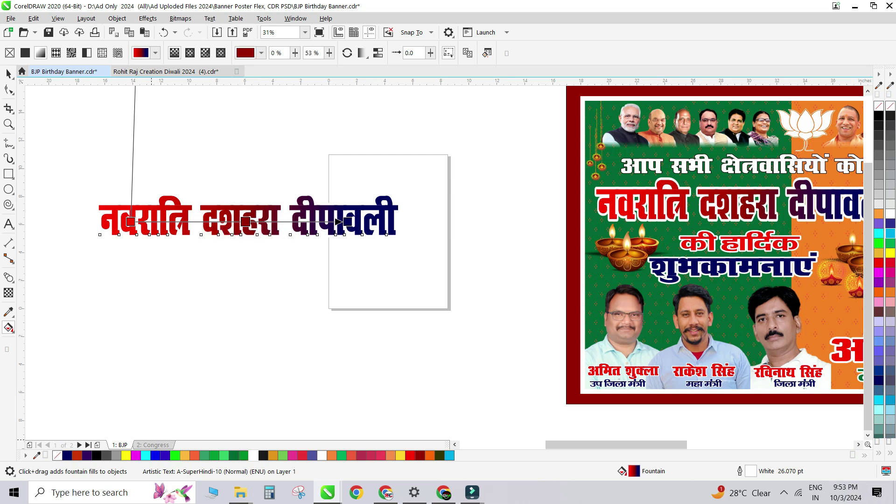
{"action": "left_click", "coordinate": [243, 455]}
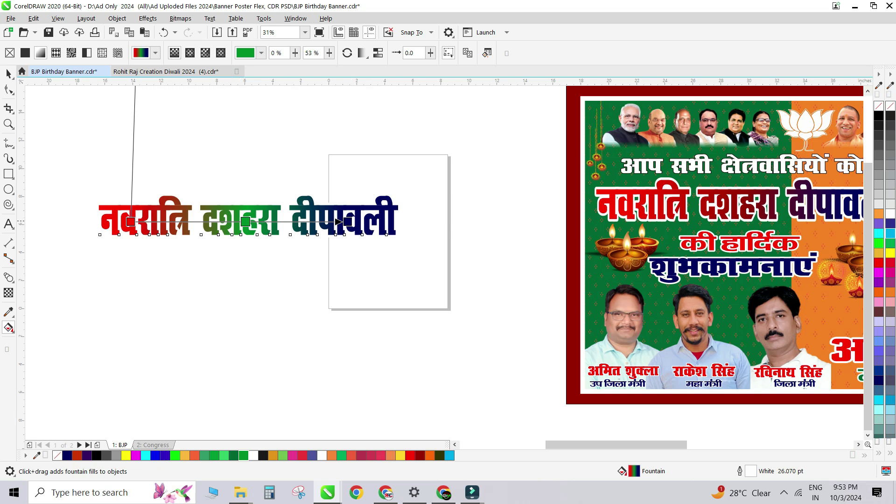
{"action": "double_click", "coordinate": [289, 222]}
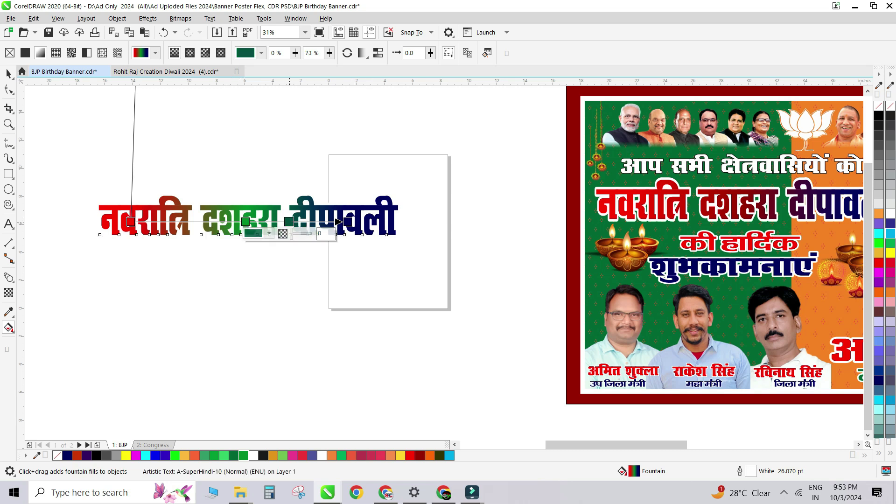
{"action": "left_click", "coordinate": [420, 455]}
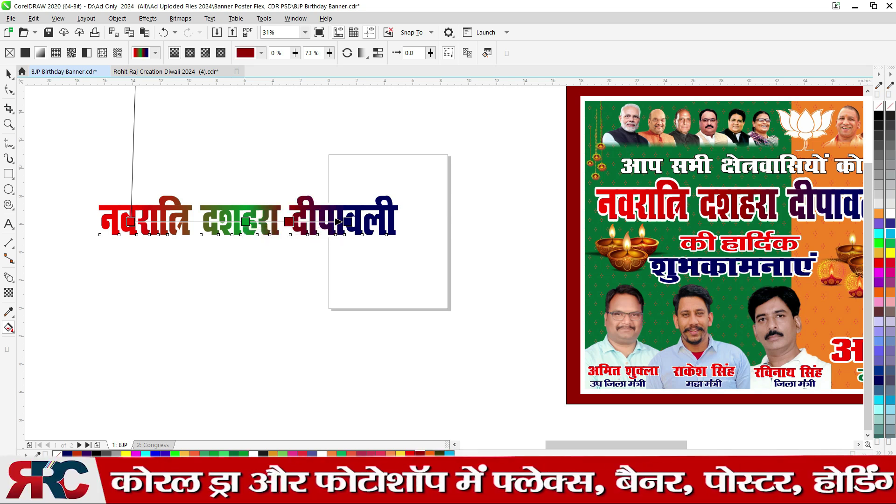
{"action": "left_click", "coordinate": [7, 70]}
{"action": "key", "text": "ctrl+z"}
{"action": "key", "text": "ctrl+z"}
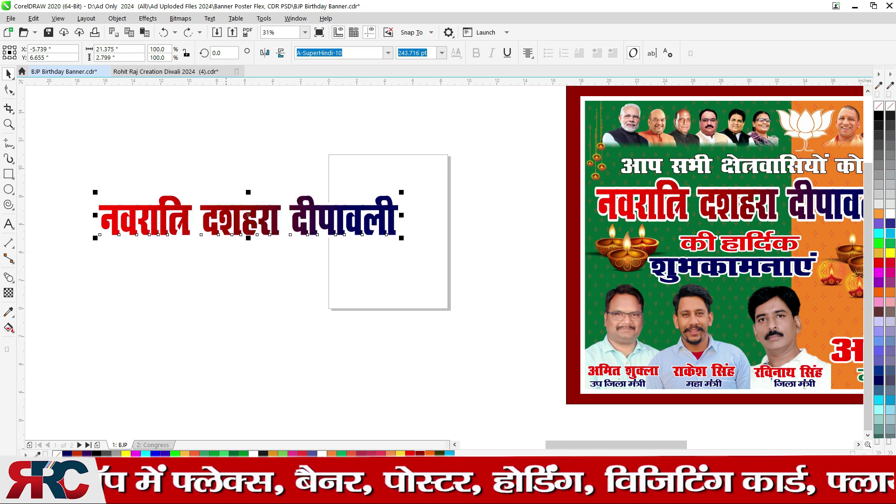
{"action": "key", "text": "Delete"}
Remove the spare heading copy, move the banner onto the page, and bring up Save As
{"action": "key", "text": "F3"}
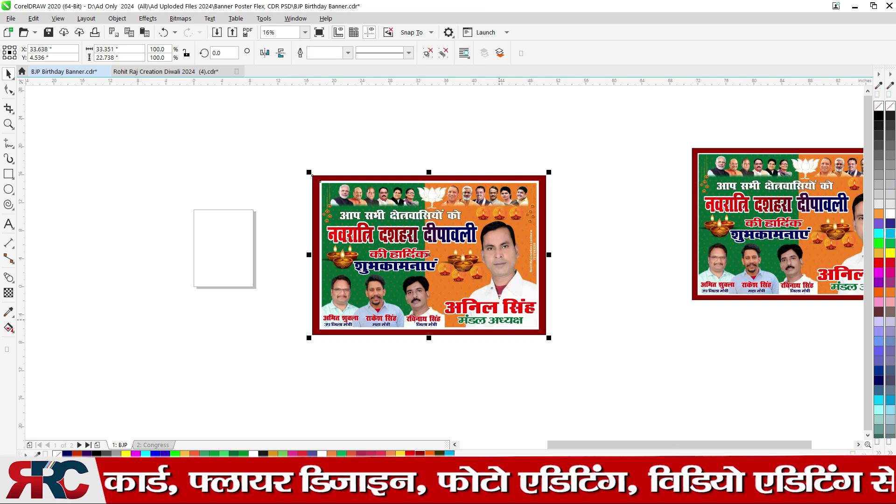
{"action": "left_click_drag", "start_coordinate": [312, 175], "coordinate": [107, 169]}
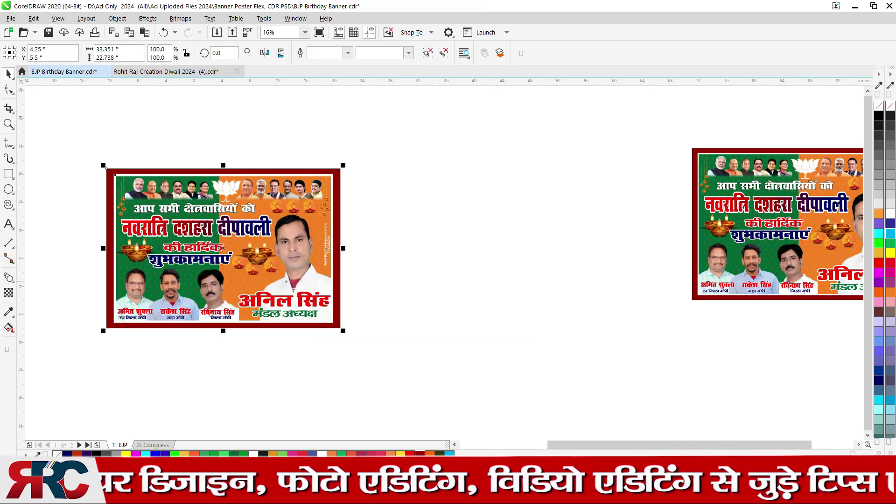
{"action": "left_click", "coordinate": [11, 18]}
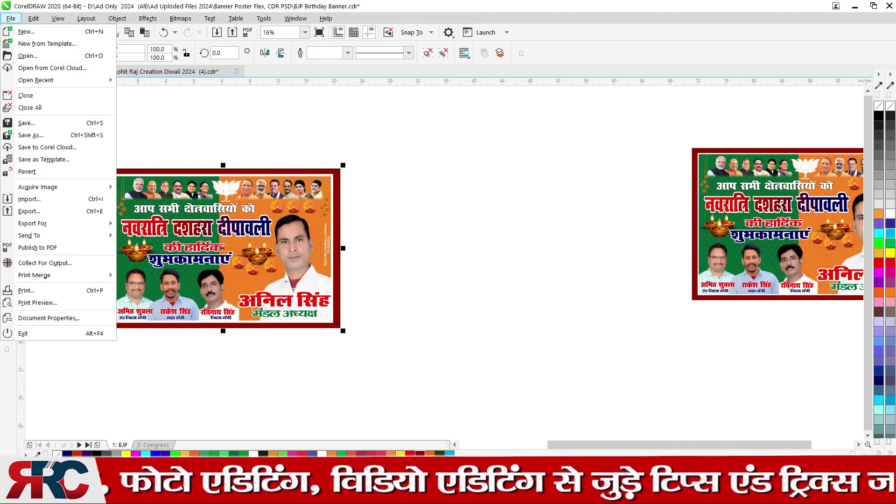
{"action": "left_click", "coordinate": [31, 135]}
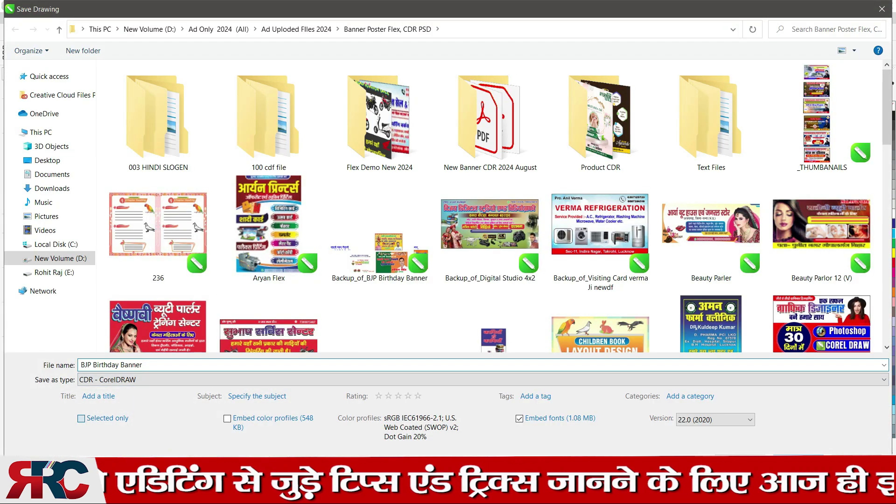
Save selected objects only, in CorelDRAW version 13.0 format
{"action": "left_click", "coordinate": [82, 418]}
{"action": "left_click", "coordinate": [715, 420]}
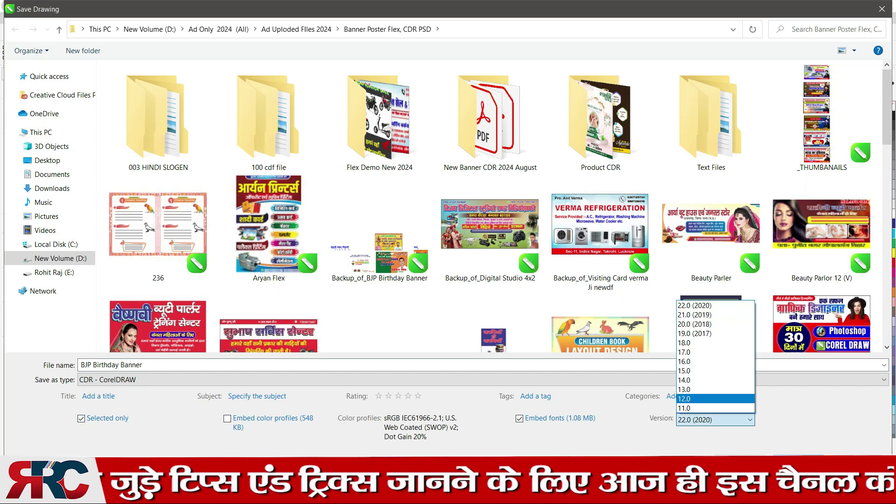
{"action": "left_click", "coordinate": [690, 389]}
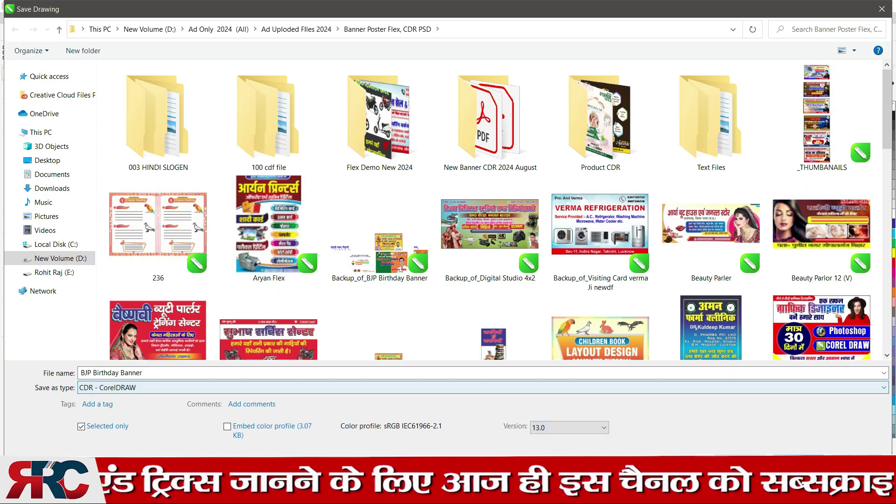
{"action": "key", "text": "shift+Tab"}
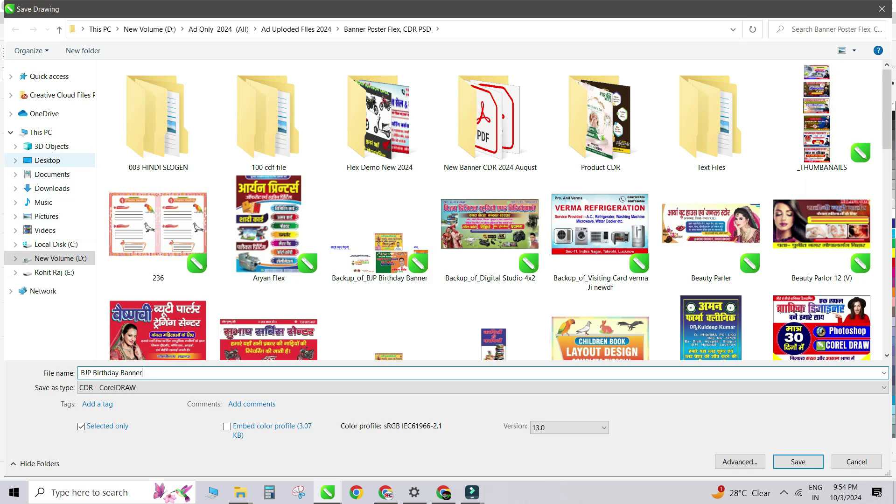
Save to the Desktop as 'BJP Navratri Diwali Poster', accepting the older-version warning
{"action": "left_click", "coordinate": [47, 160]}
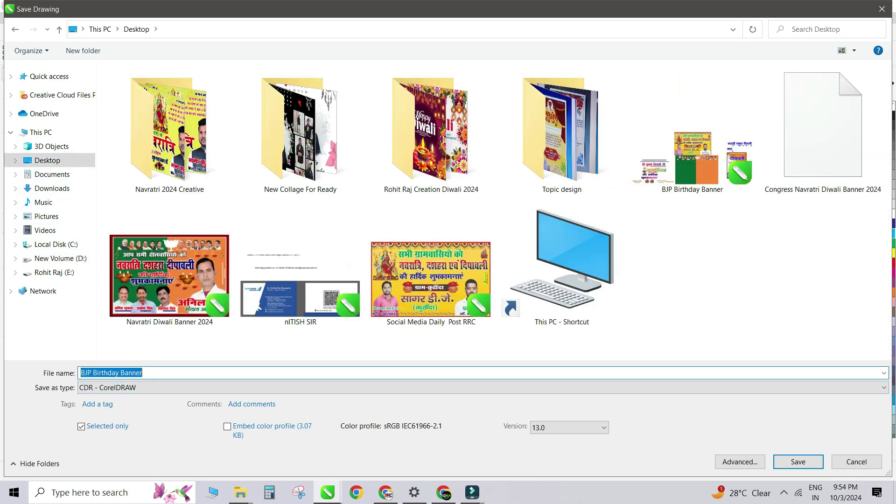
{"action": "left_click_drag", "start_coordinate": [142, 373], "coordinate": [92, 373]}
{"action": "key", "text": "BackSpace"}
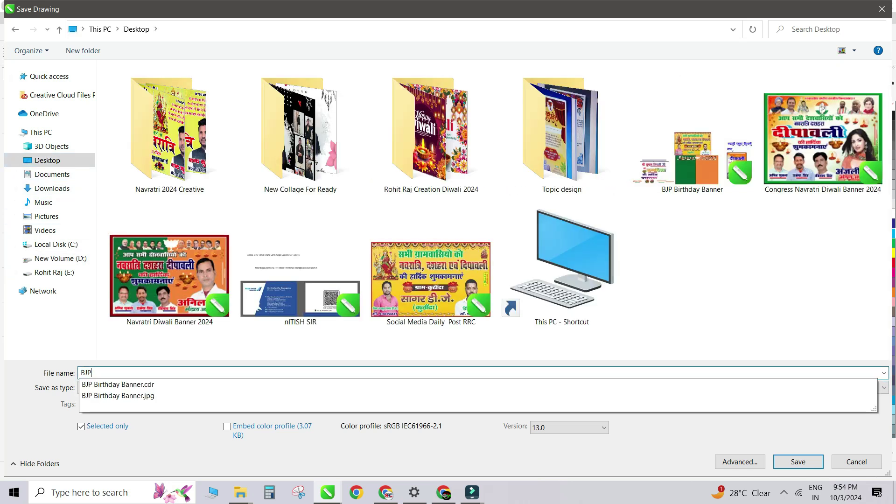
{"action": "type", "text": " Navratri Poster"}
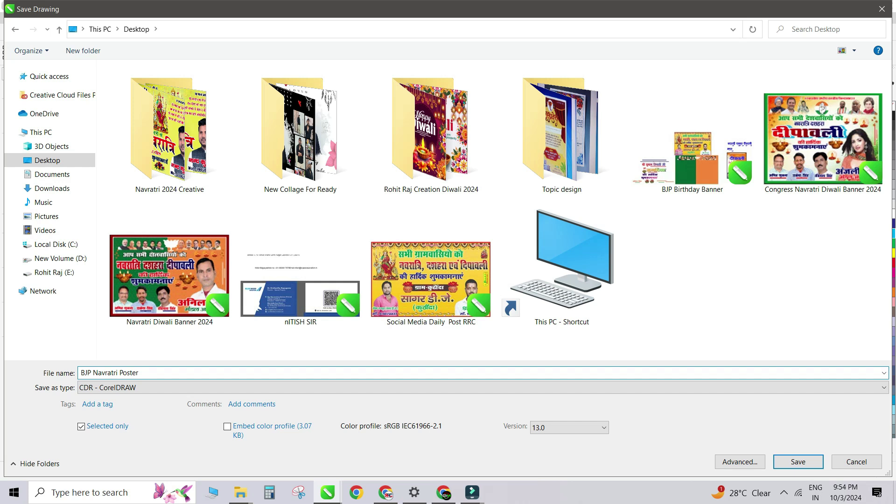
{"action": "type", "text": "Diwali"}
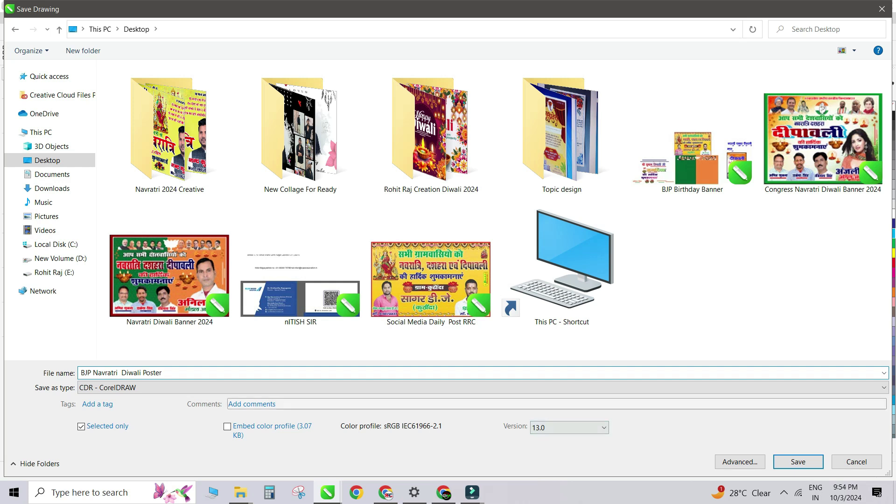
{"action": "left_click", "coordinate": [798, 462]}
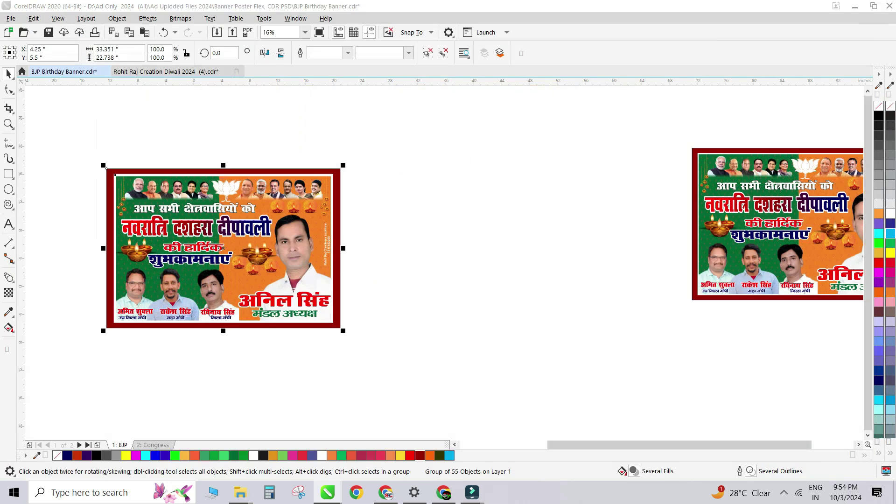
{"action": "key", "text": "Return"}
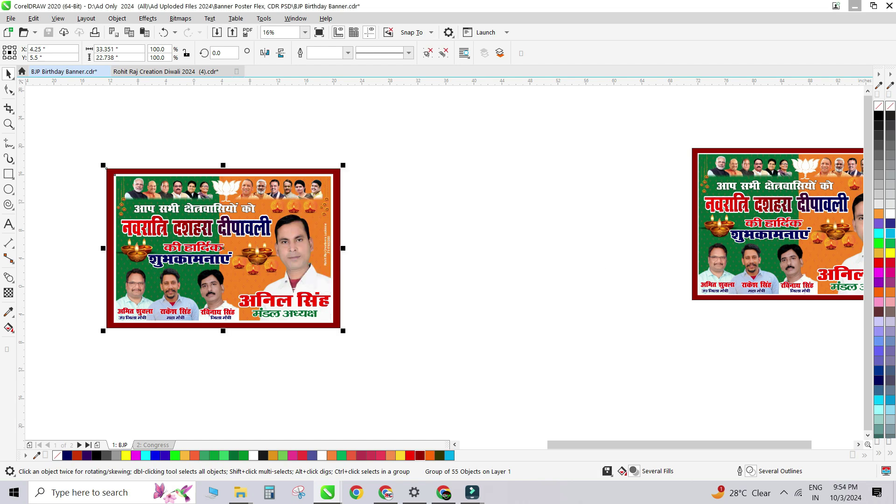
Minimize the CorelDRAW 2020 window so the Windows Desktop with its shortcuts and design files shows
{"action": "left_click", "coordinate": [855, 5]}
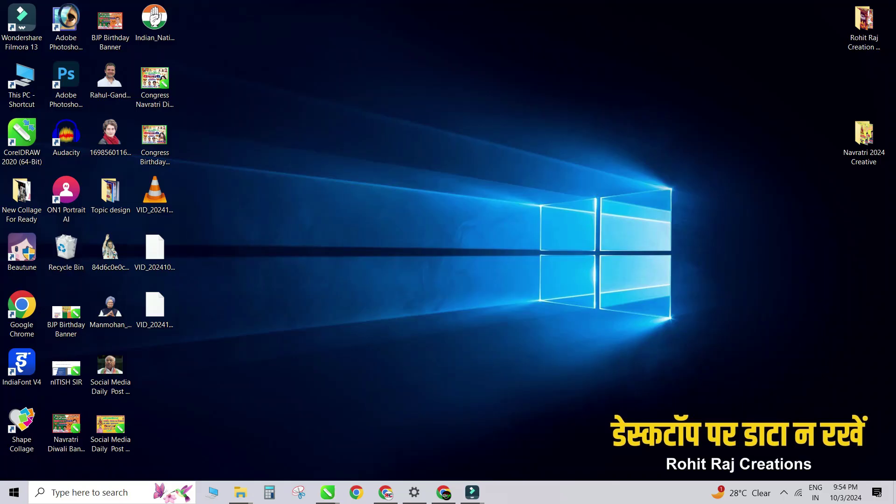